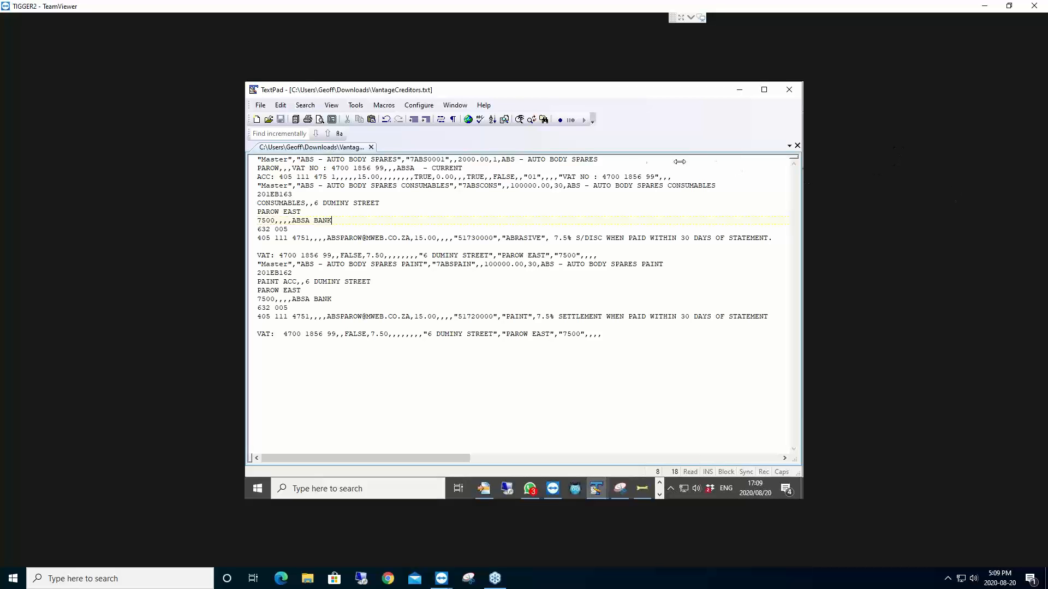
# Step: Place the insertion point at the end of the first AUTO BODY SPARES record line
pyautogui.click(622, 160)
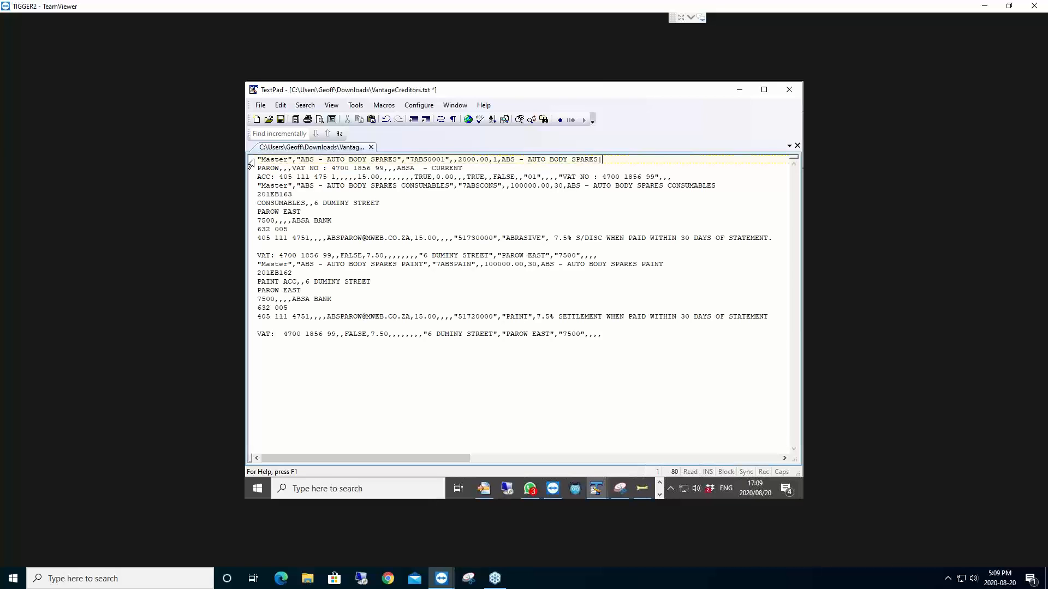
# Step: Join the PAROW and ACC lines onto the first AUTO BODY SPARES record, separated by a pipe
pyautogui.moveTo(254, 161); pyautogui.dragTo(436, 178)
pyautogui.moveTo(501, 177); pyautogui.dragTo(686, 174)
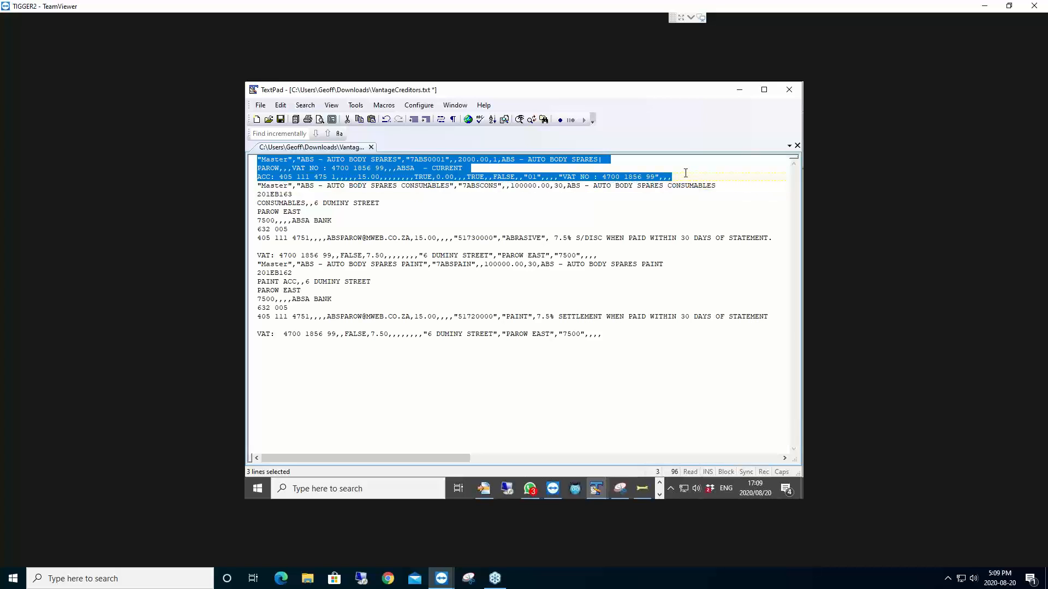
pyautogui.click(644, 161)
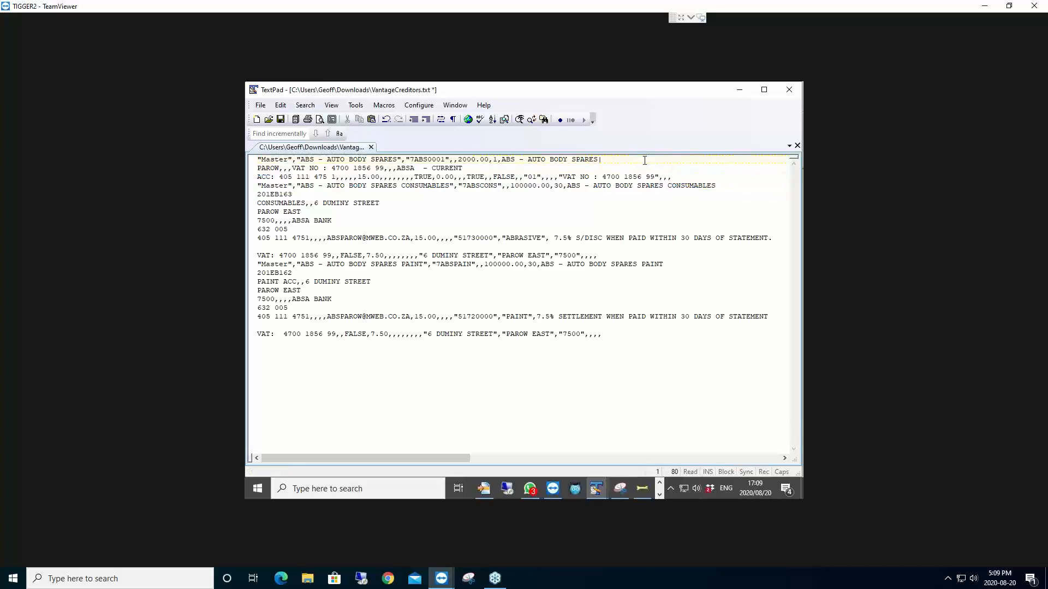
pyautogui.press('Delete')
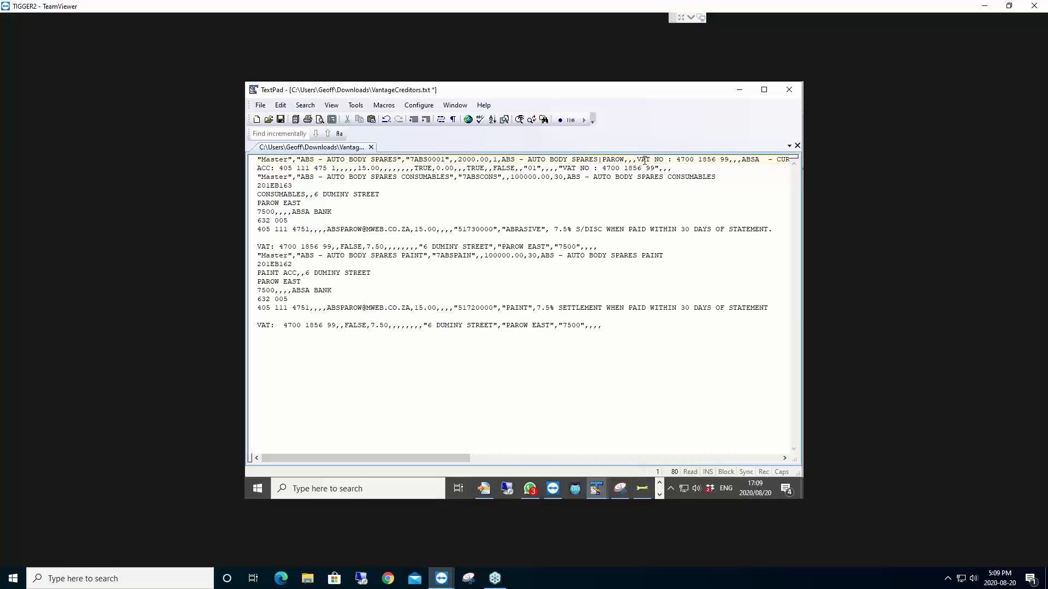
pyautogui.press('End')
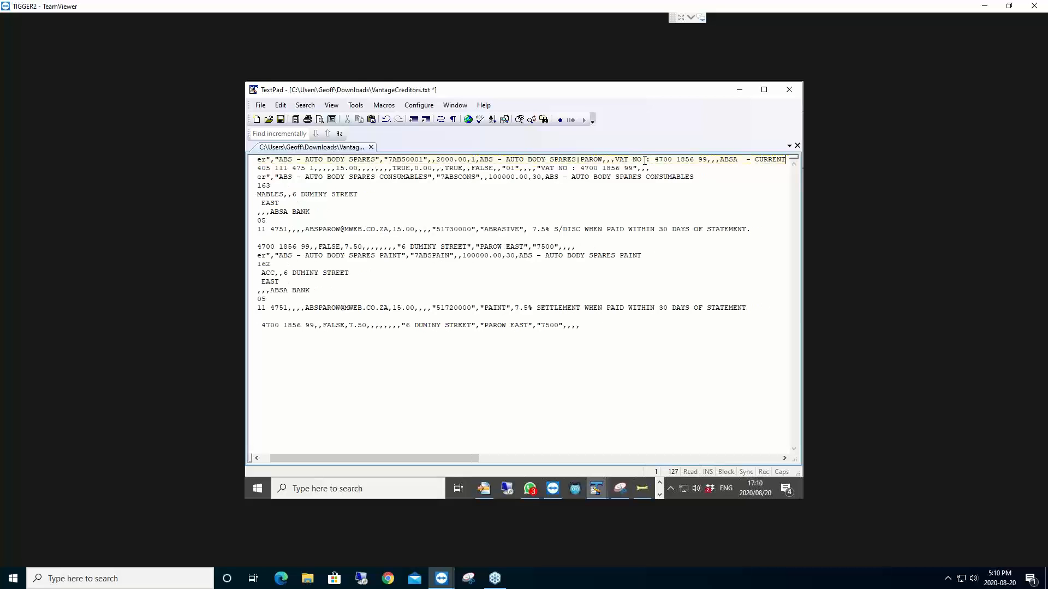
pyautogui.press('Delete')
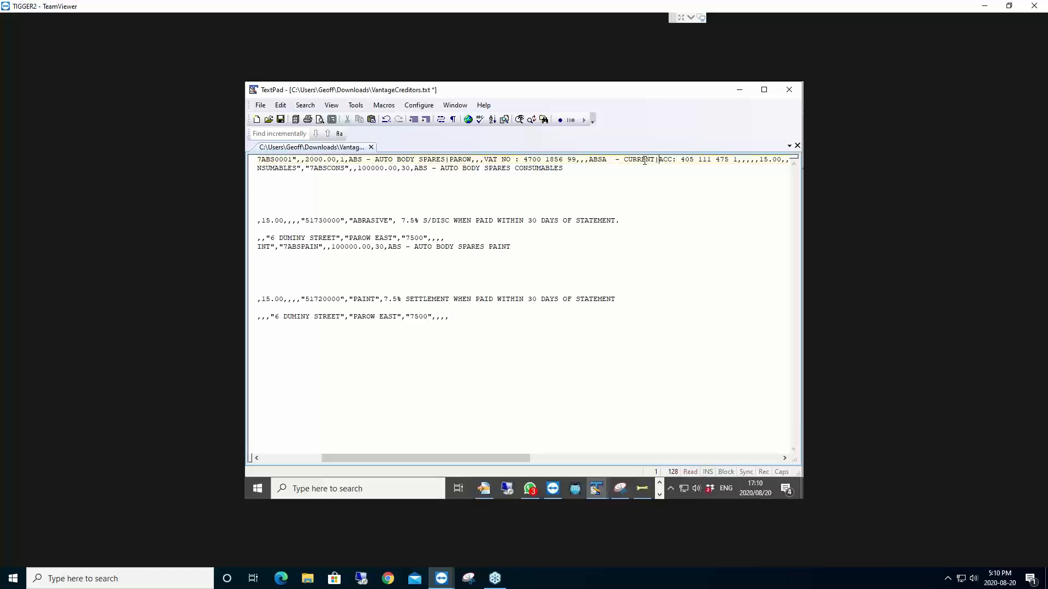
pyautogui.press('Home')
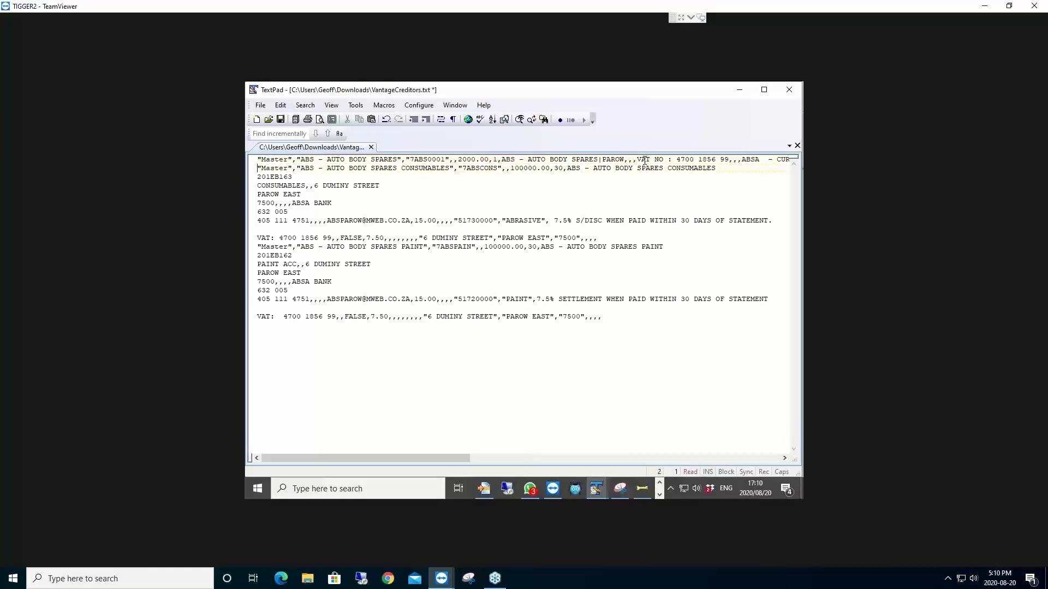
# Step: Join the CONSUMABLES record's 201EB163, address and PAROW EAST lines with pipe separators
pyautogui.press('Down')
pyautogui.press('Down')
pyautogui.press('End')
pyautogui.press('Delete')
pyautogui.press('End')
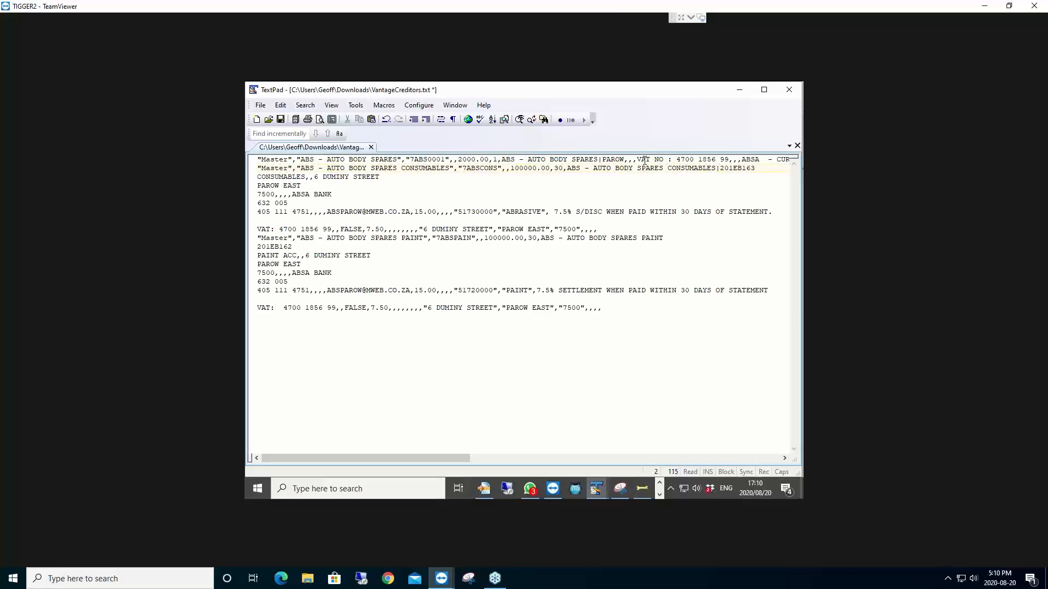
pyautogui.write('|')
pyautogui.press('Delete')
pyautogui.press('End')
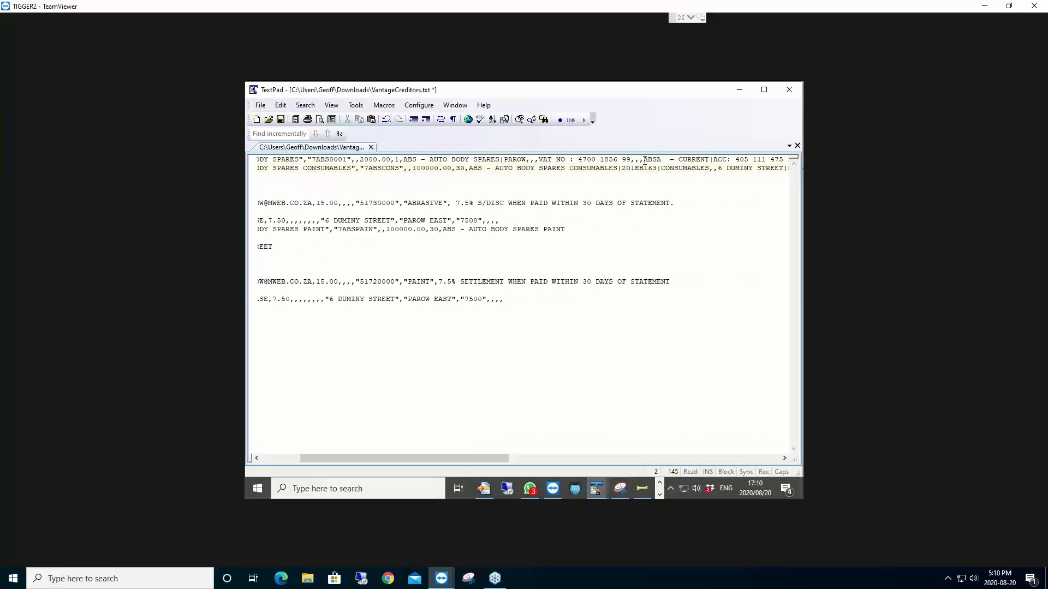
pyautogui.write('|')
pyautogui.press('Delete')
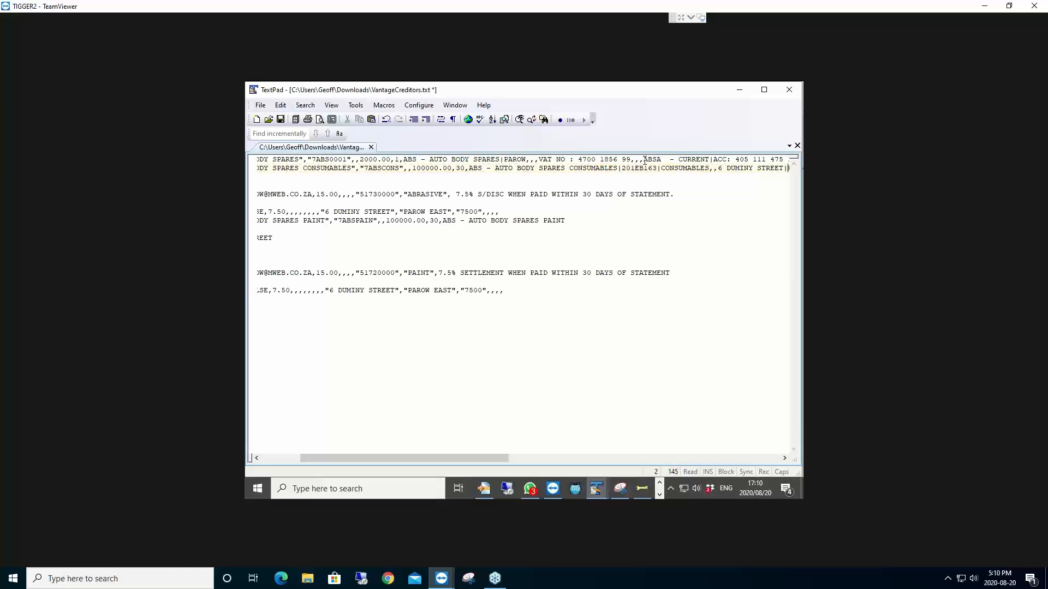
pyautogui.press('End')
pyautogui.write('|')
pyautogui.press('Delete')
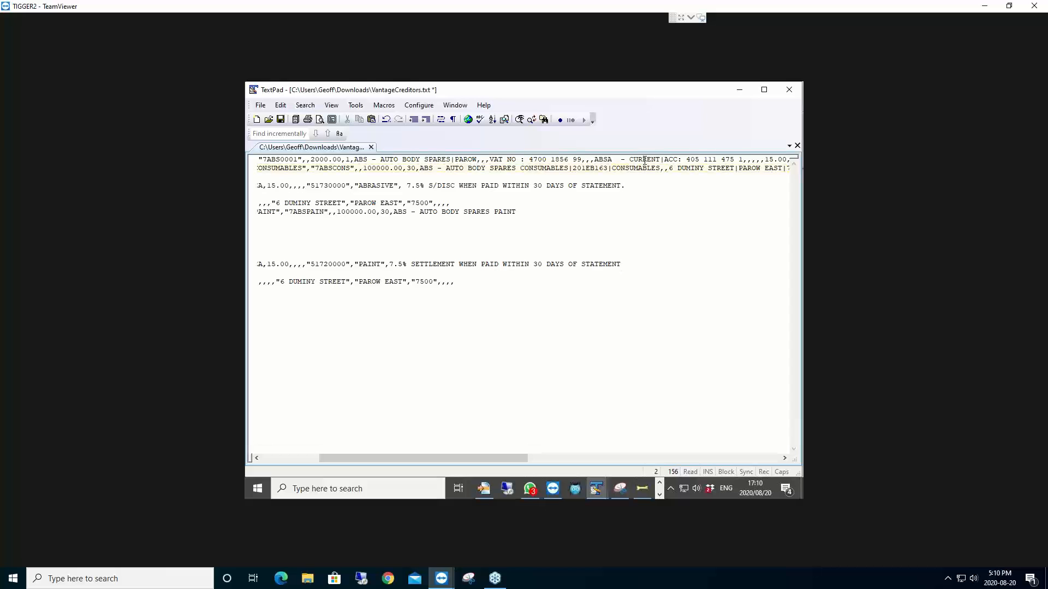
pyautogui.press('Home')
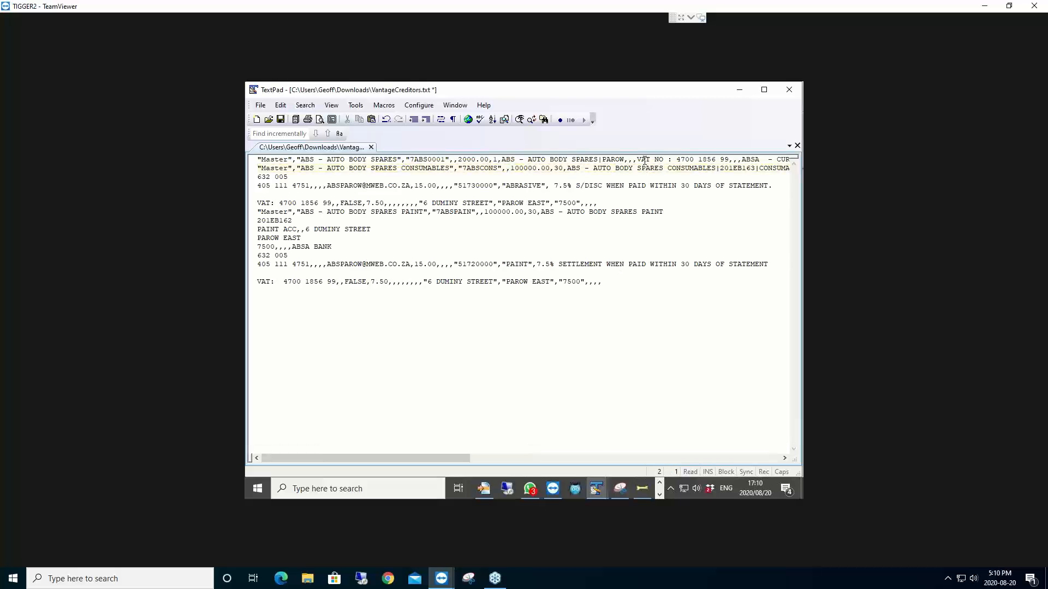
# Step: Append the 632 005 and bank account lines to the CONSUMABLES record with a pipe
pyautogui.press('End')
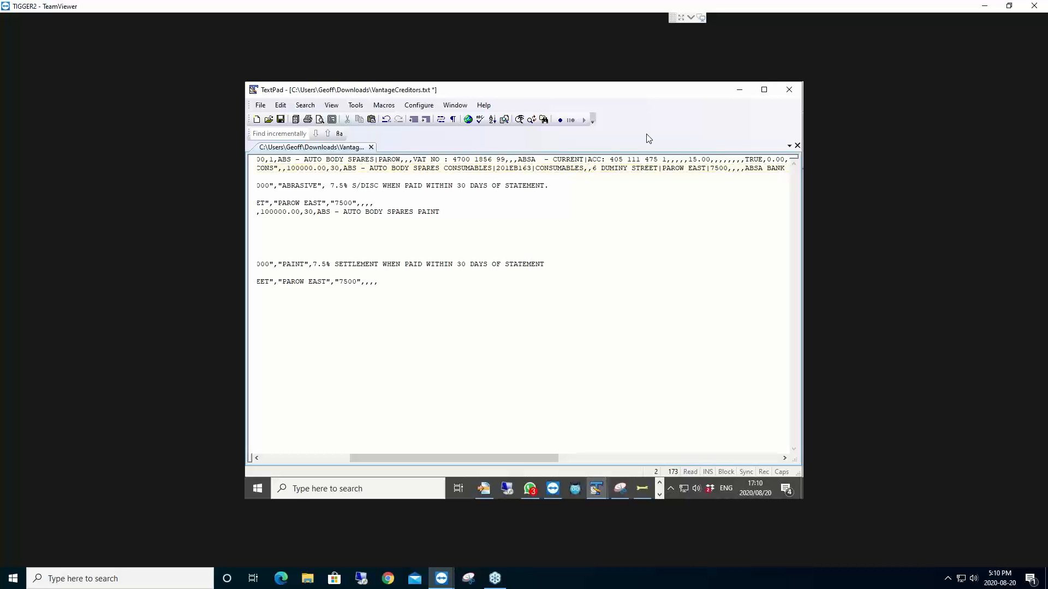
pyautogui.moveTo(487, 456); pyautogui.dragTo(540, 456)
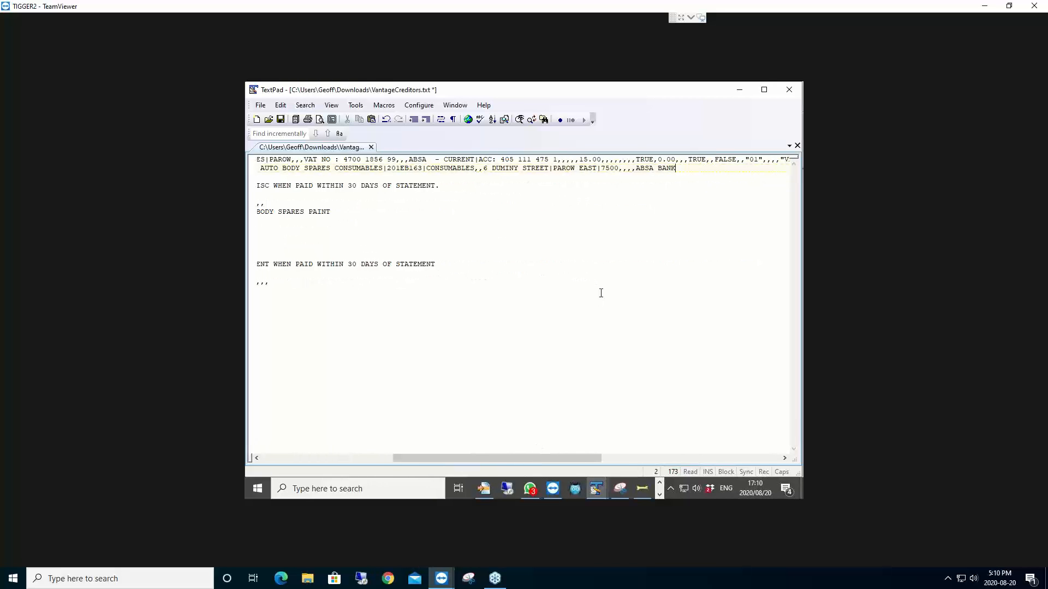
pyautogui.press('Delete')
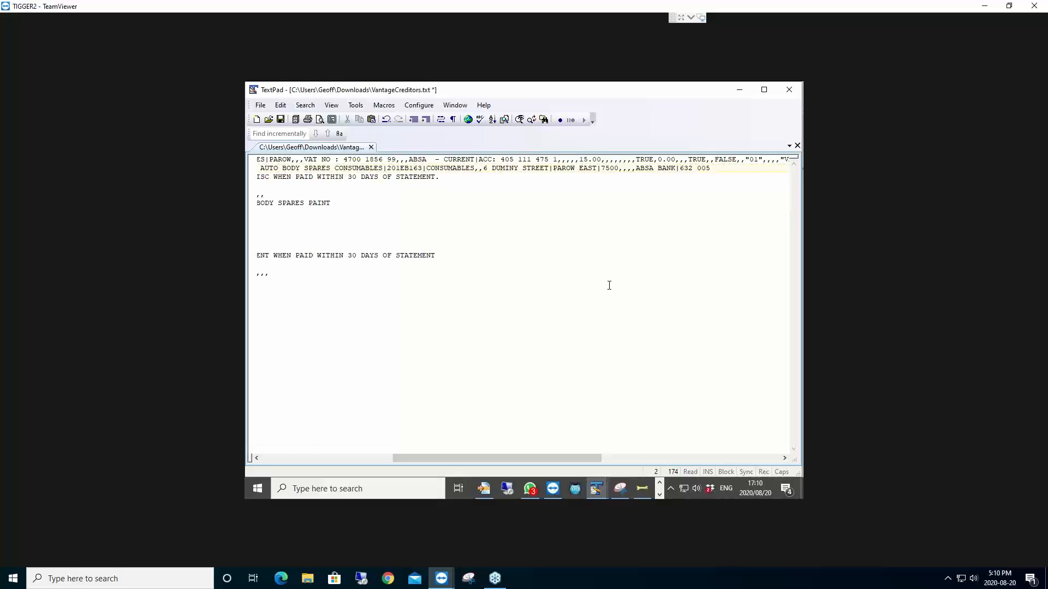
pyautogui.press('End')
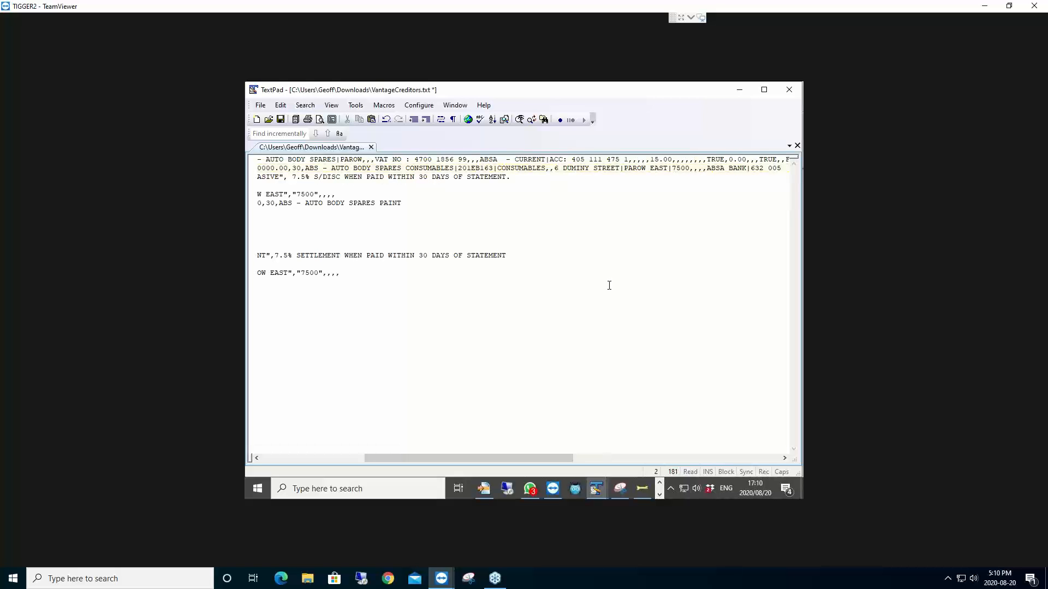
pyautogui.write('|')
pyautogui.press('Delete')
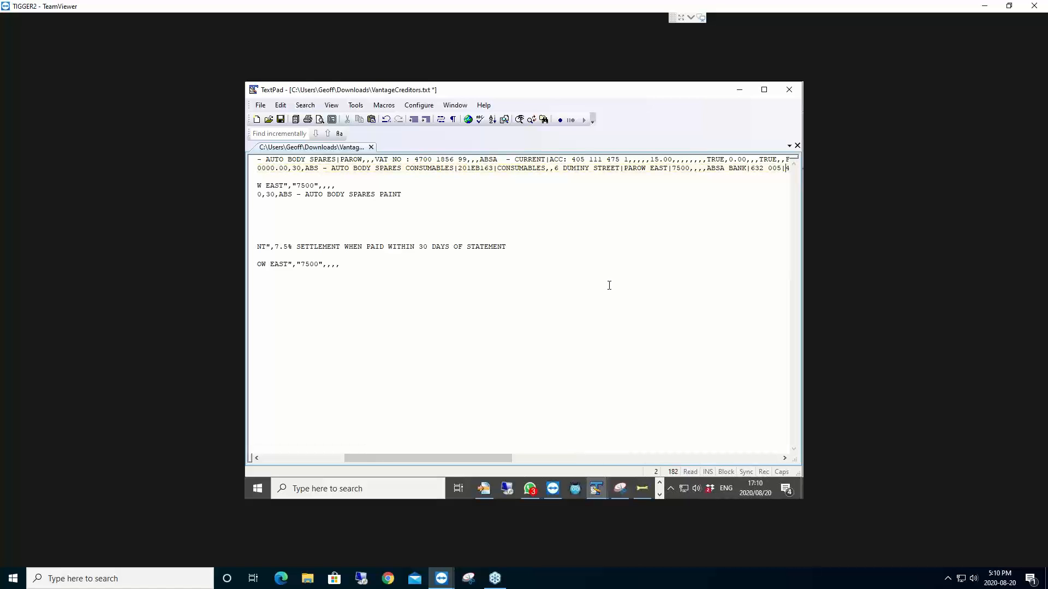
pyautogui.press('End')
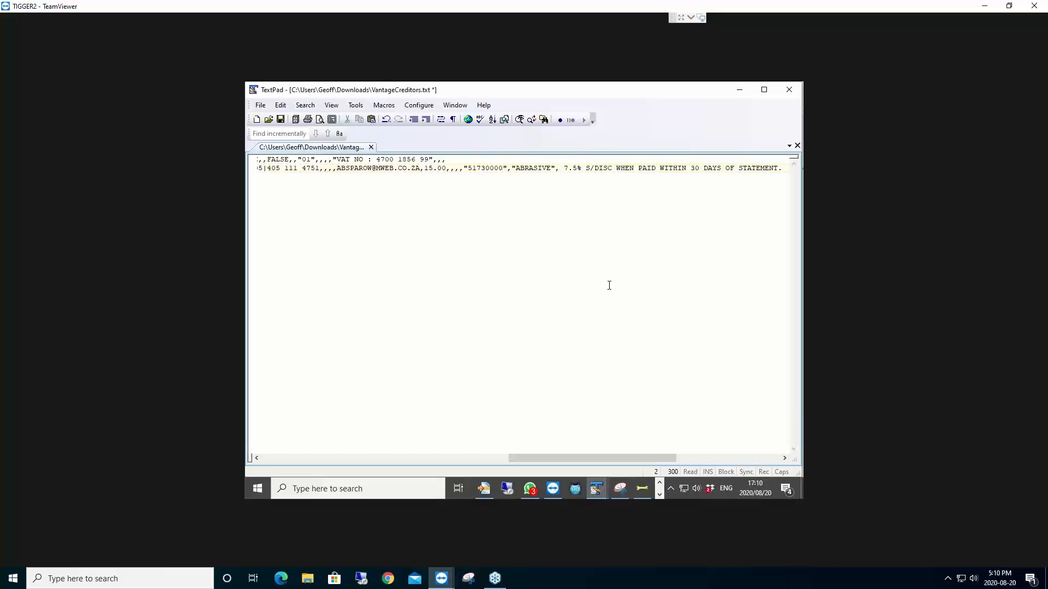
pyautogui.press('Home')
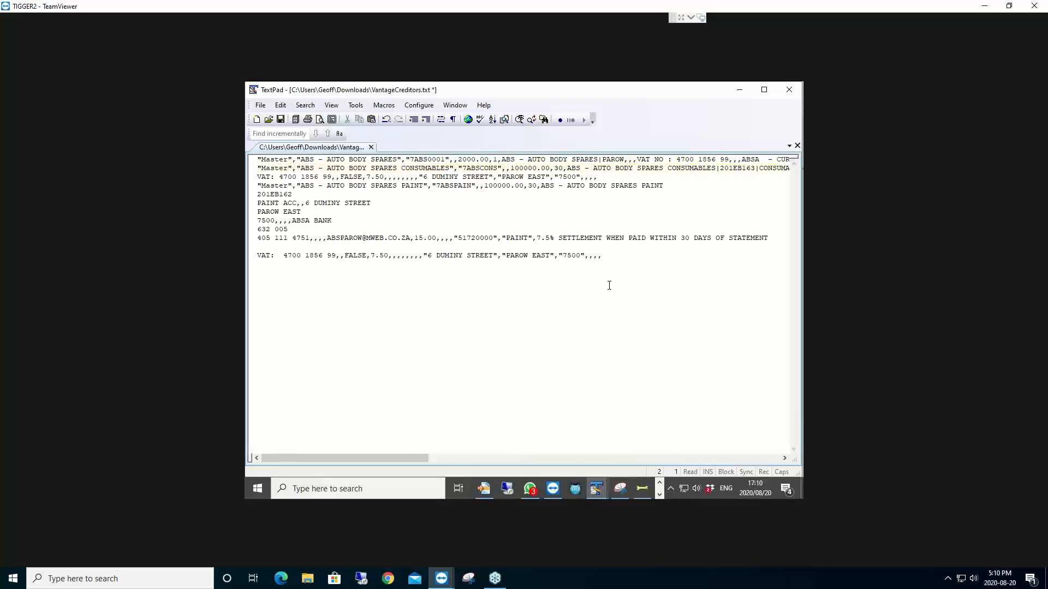
pyautogui.press('End')
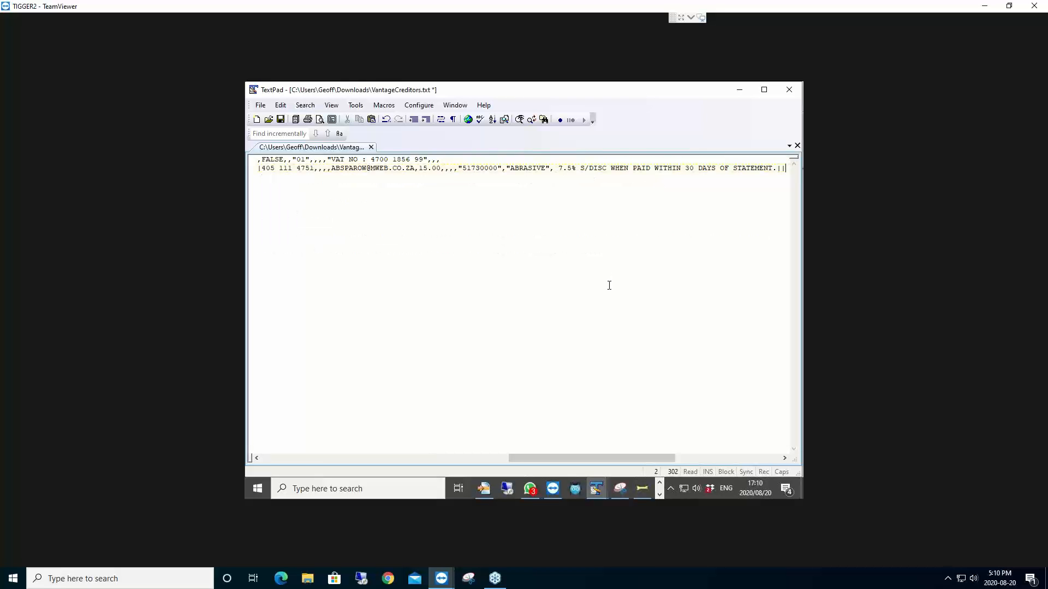
pyautogui.press('Home')
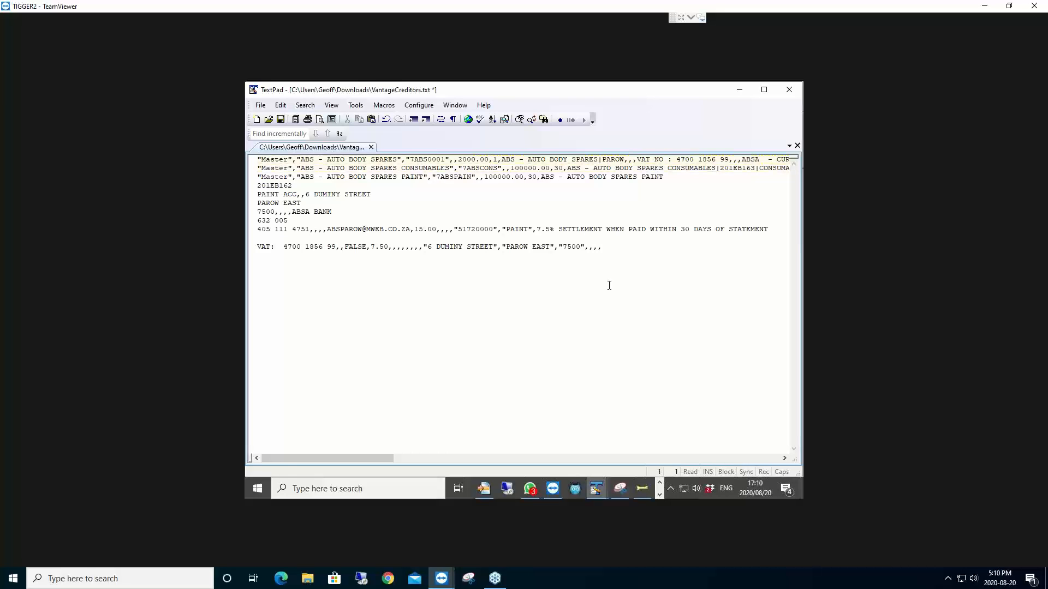
# Step: Join the PAINT record's 201EB162, PAINT ACC address and PAROW EAST lines with pipes
pyautogui.hotkey('shift', 'Down')
pyautogui.hotkey('shift', 'Down')
pyautogui.hotkey('ctrl', 'Home')
pyautogui.press('End')
pyautogui.write('|')
pyautogui.press('Delete')
pyautogui.press('End')
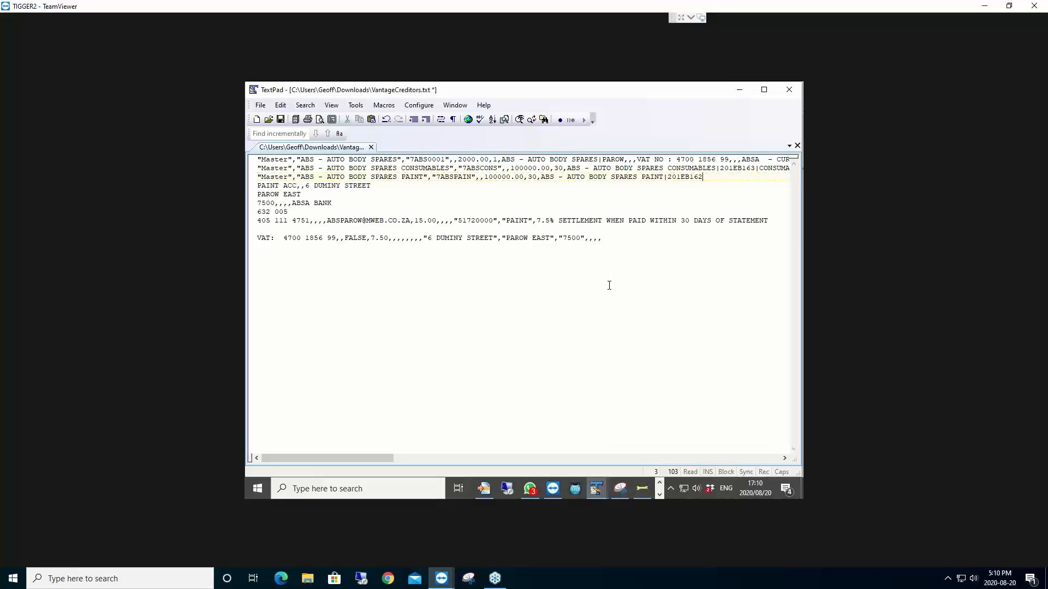
pyautogui.press('Delete')
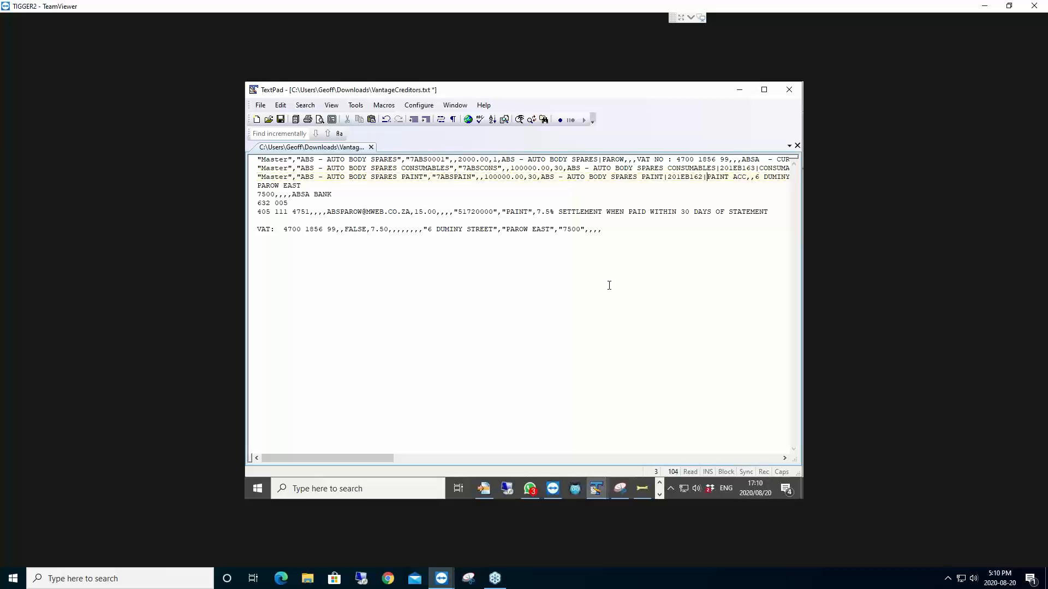
pyautogui.press('End')
pyautogui.write('|')
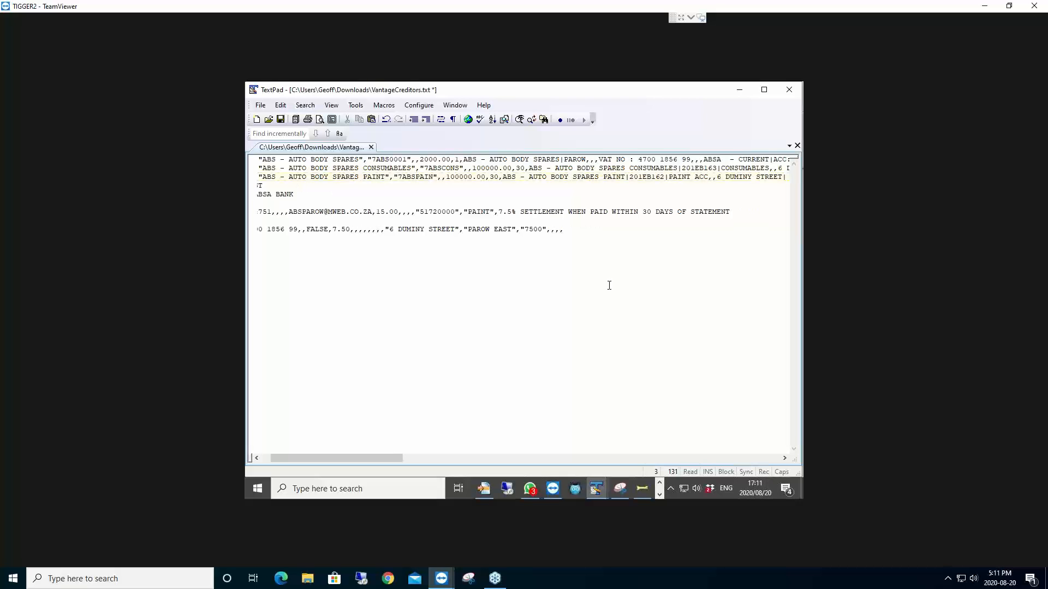
pyautogui.press('Delete')
pyautogui.press('End')
# Step: Add the bank line, branch code 632 005 and account line to the PAINT record, pipe-separated
pyautogui.write('|')
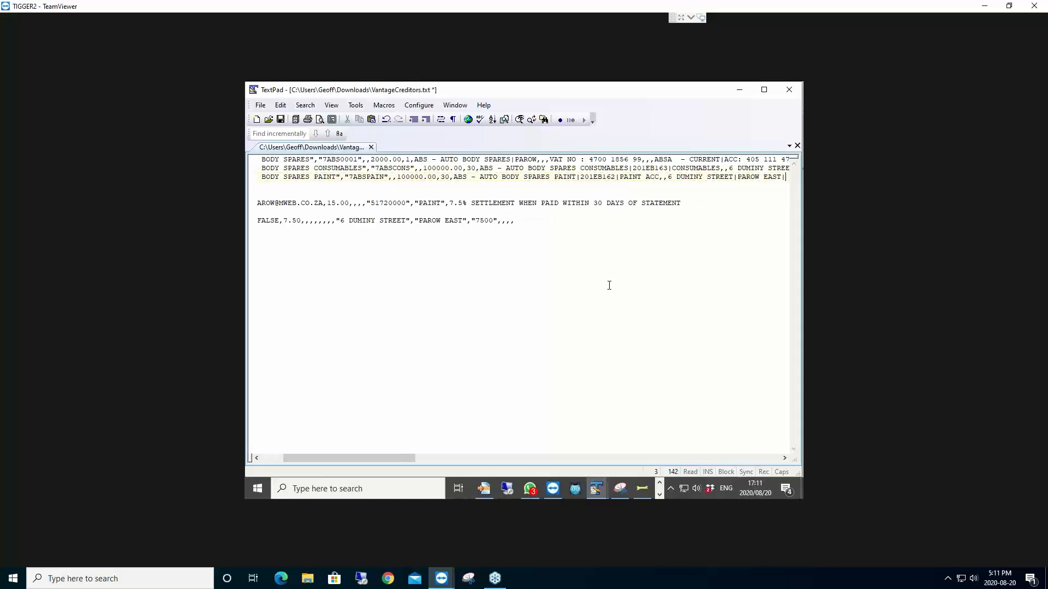
pyautogui.press('Delete')
pyautogui.press('End')
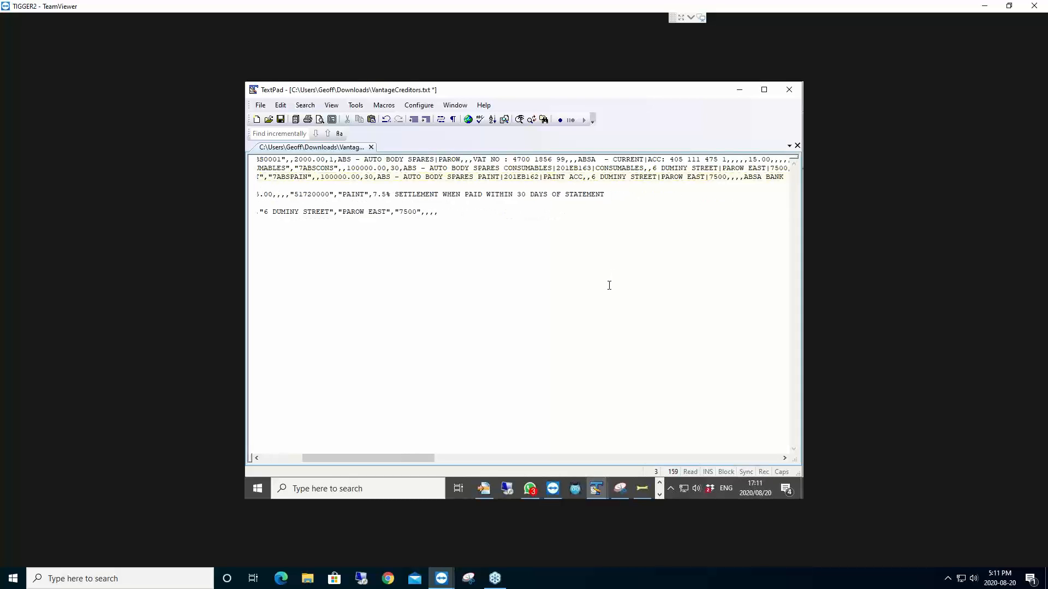
pyautogui.press('Delete')
pyautogui.write('632 005')
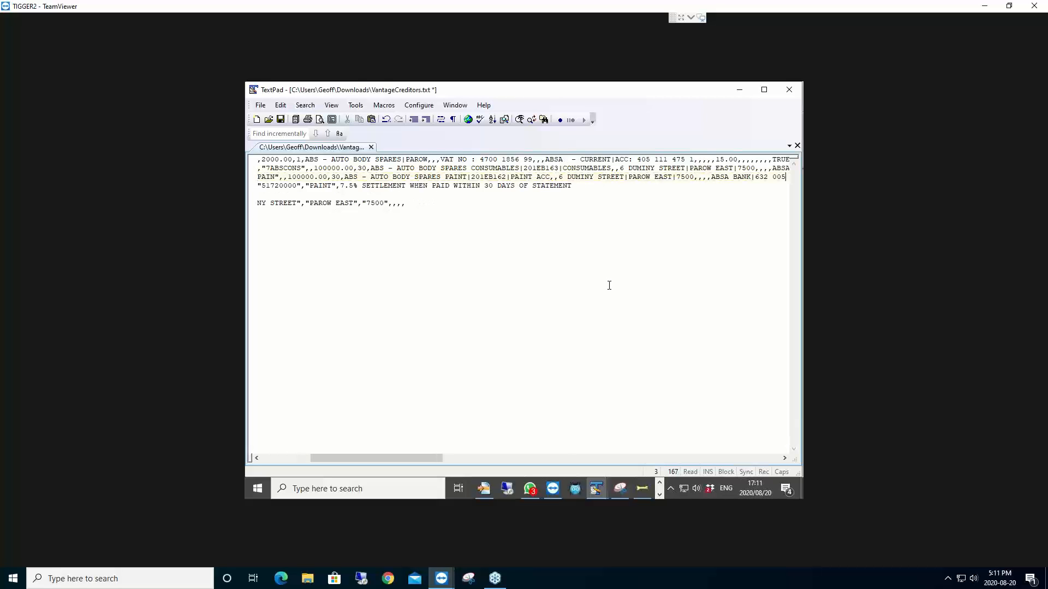
pyautogui.press('Delete')
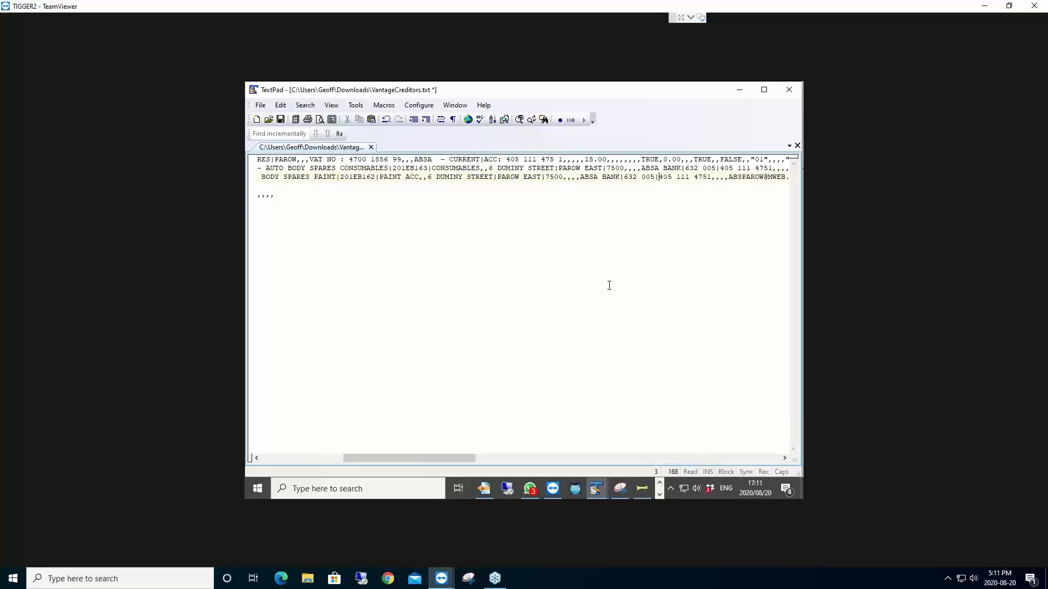
pyautogui.press('End')
pyautogui.write('|')
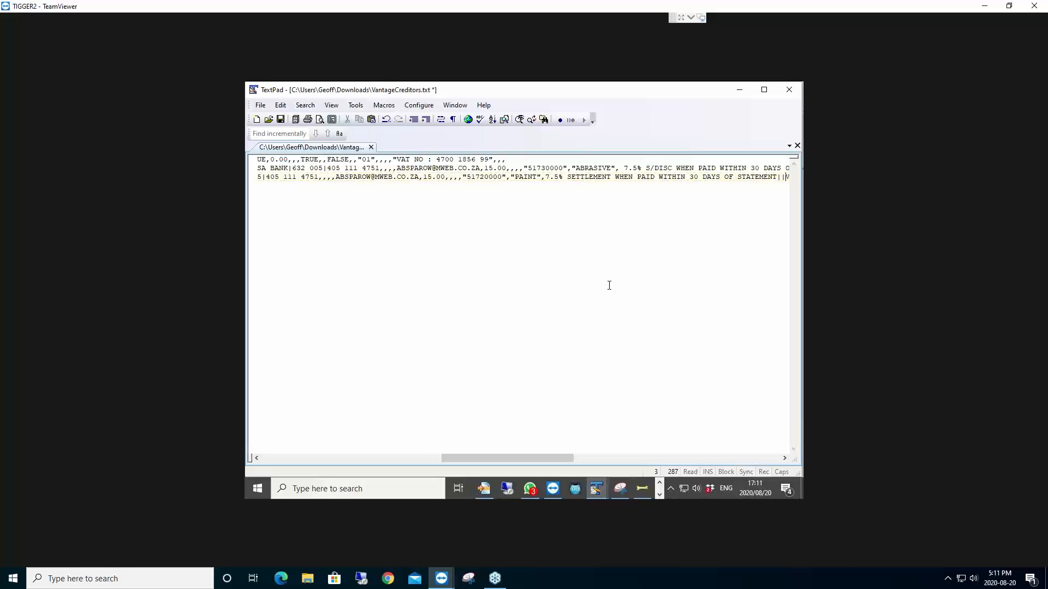
pyautogui.write('|')
# Step: Paste the remaining fields onto the third line and save VantageCreditors.txt
pyautogui.hotkey('ctrl', 'v')
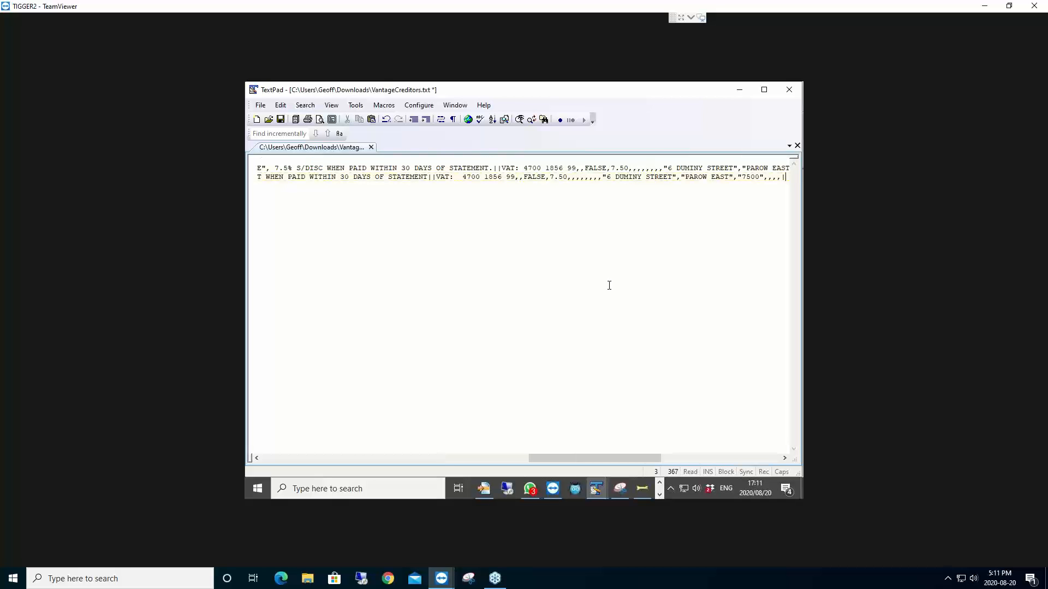
pyautogui.press('Home')
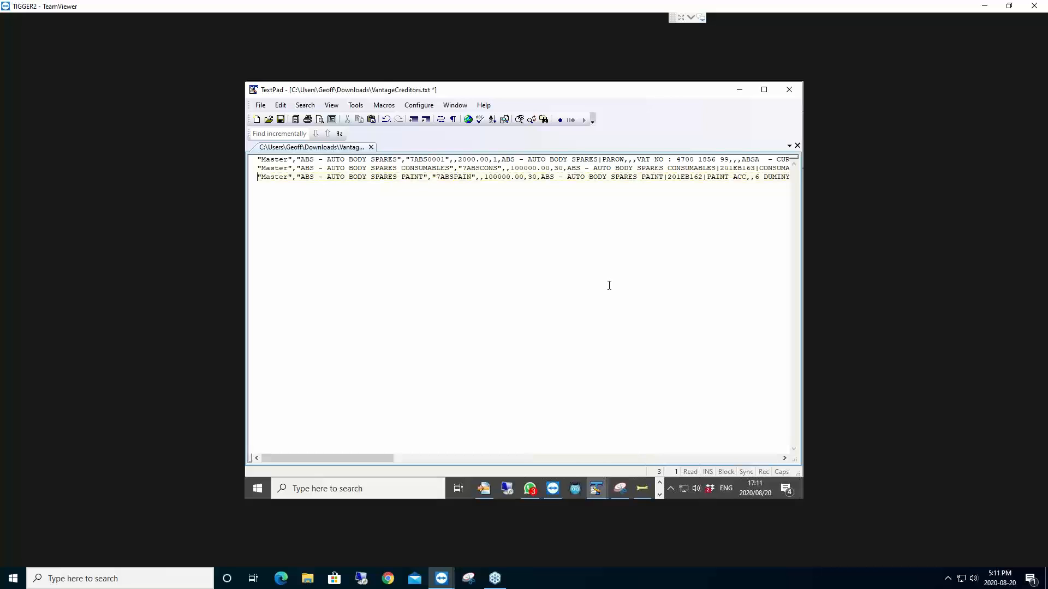
pyautogui.hotkey('ctrl', 's')
# Step: Save the file as VantageCreditors.csv instead of .txt and close TextPad
pyautogui.click(261, 105)
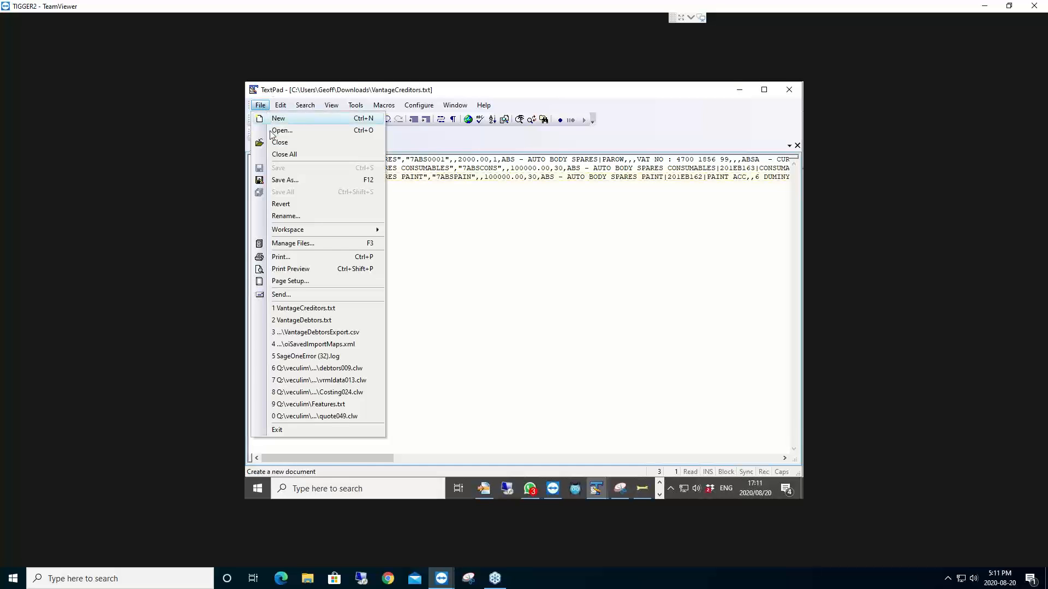
pyautogui.click(289, 180)
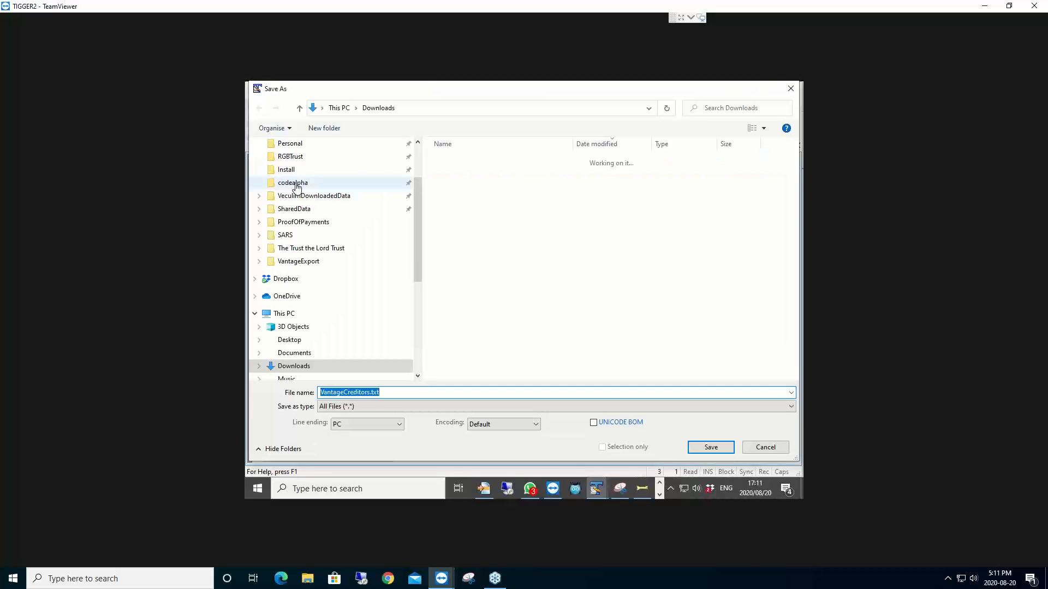
pyautogui.moveTo(388, 395); pyautogui.dragTo(373, 394)
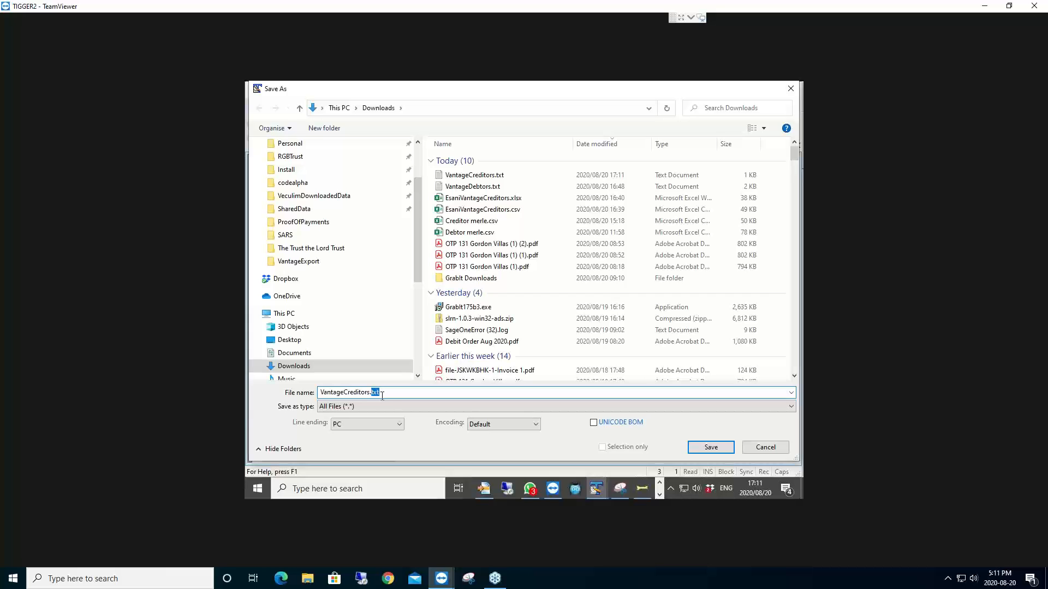
pyautogui.press('Return')
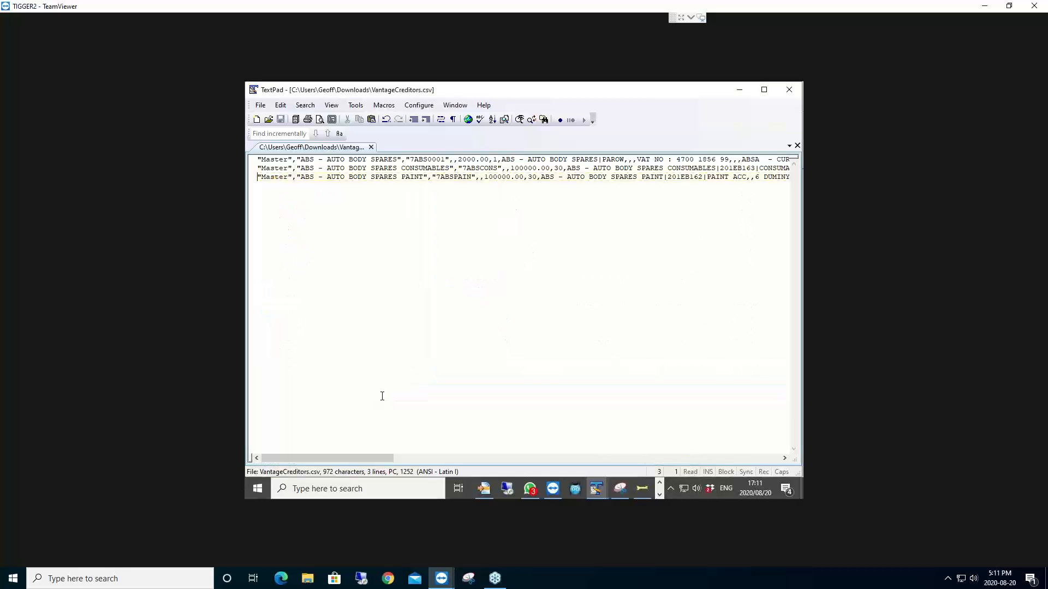
pyautogui.click(788, 91)
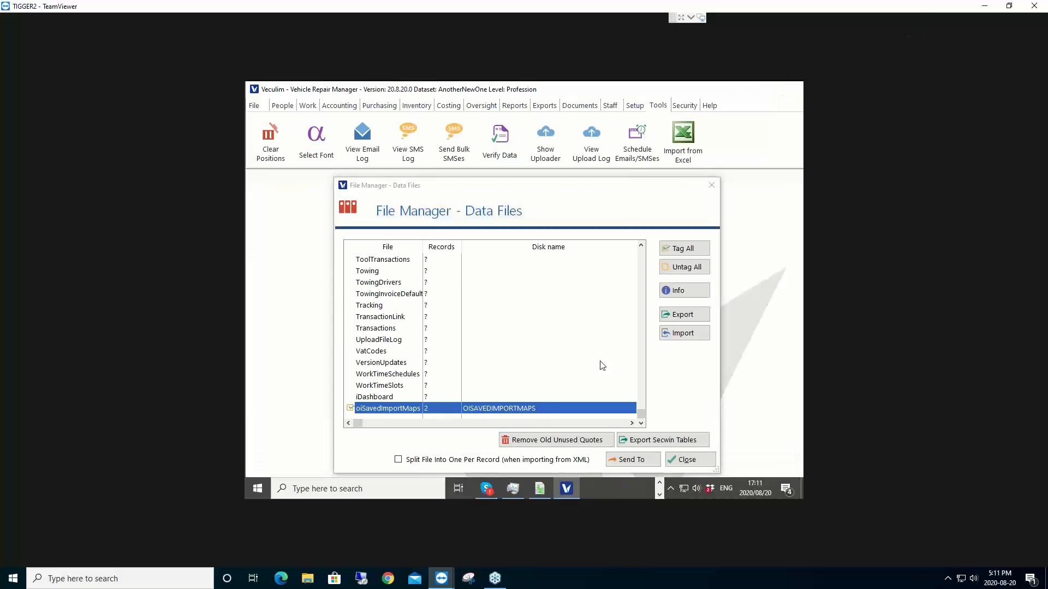
# Step: Launch Microsoft Excel from Windows search and enlarge its start window
pyautogui.click(360, 489)
pyautogui.write('excel')
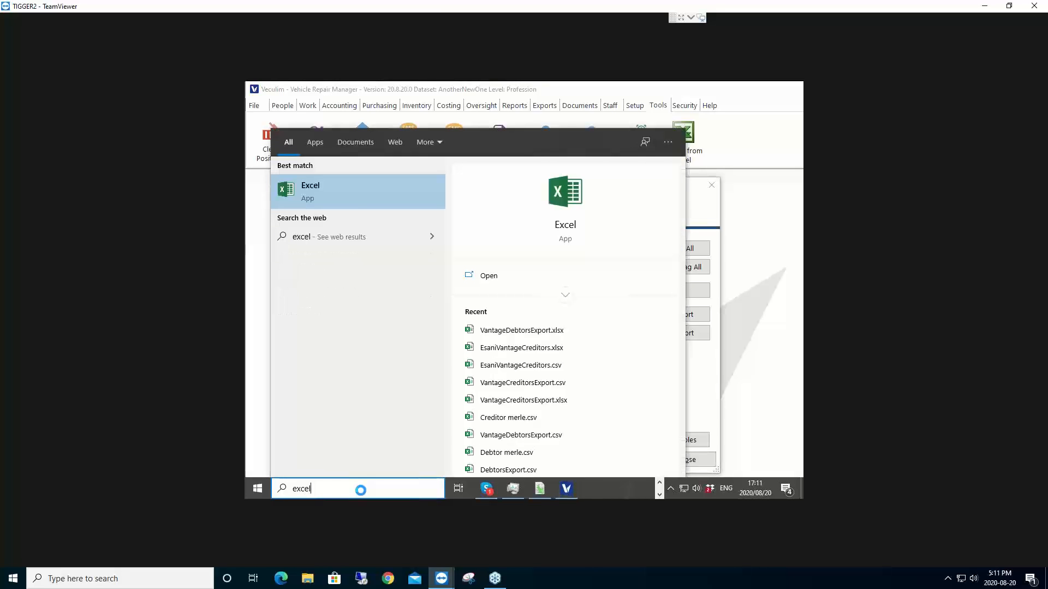
pyautogui.press('Return')
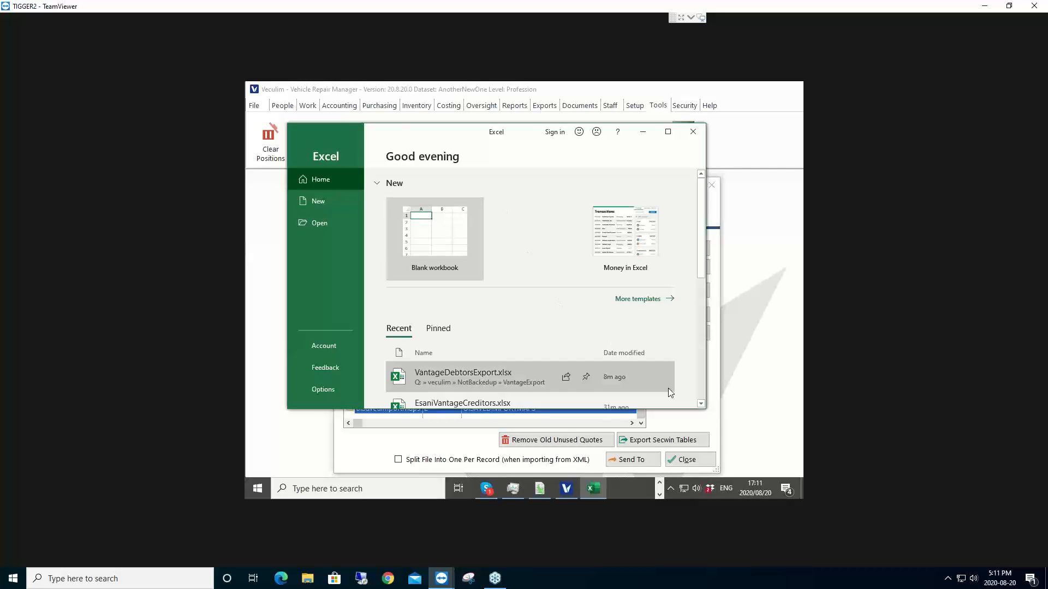
pyautogui.moveTo(705, 411); pyautogui.dragTo(758, 457)
# Step: Browse to Downloads with the file type filter set to Text Files (*.prn;*.txt;*.csv)
pyautogui.click(321, 224)
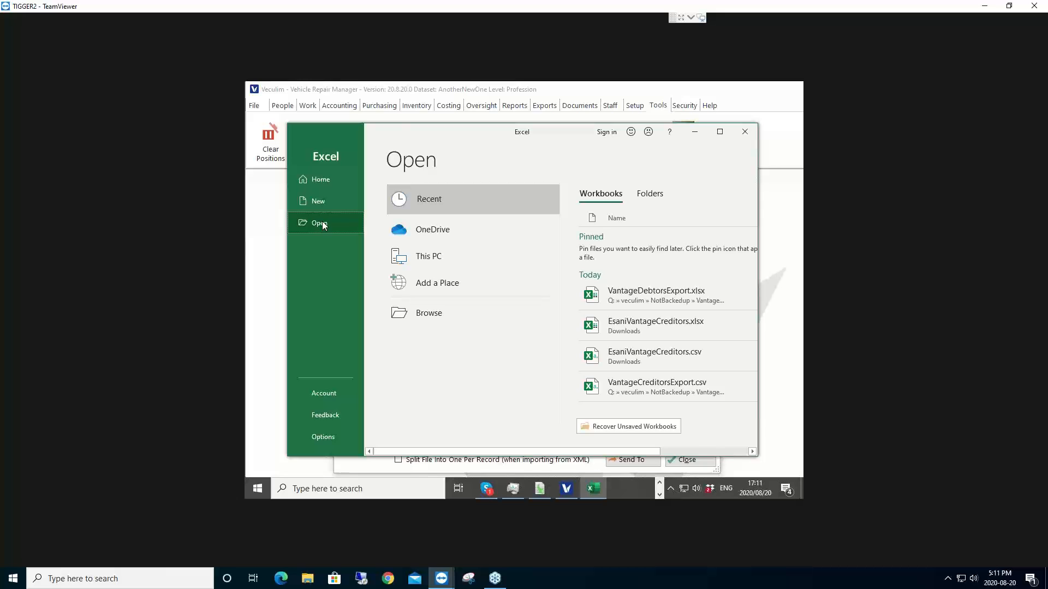
pyautogui.click(438, 318)
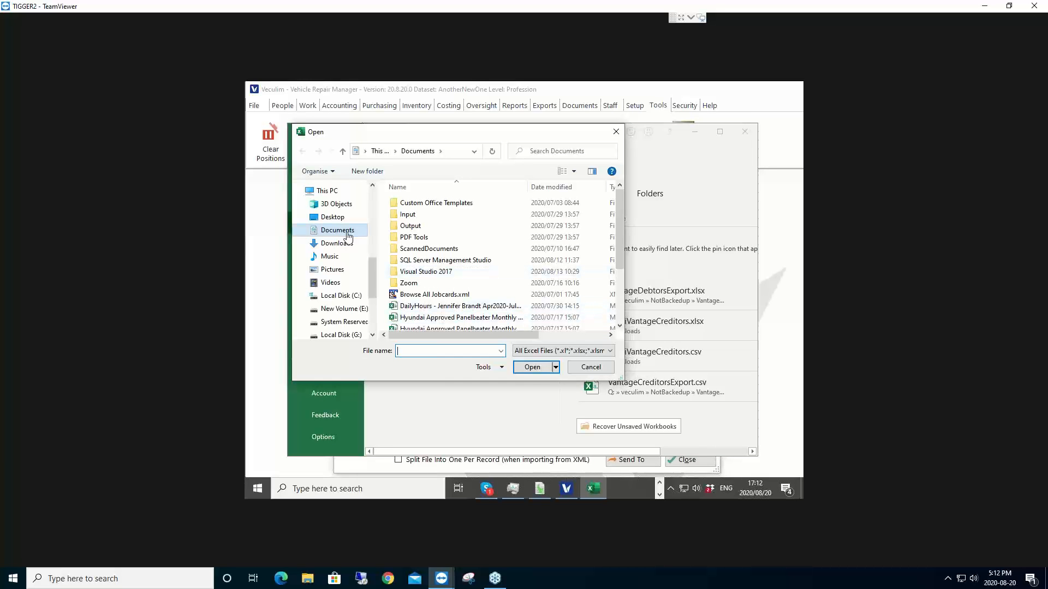
pyautogui.click(337, 243)
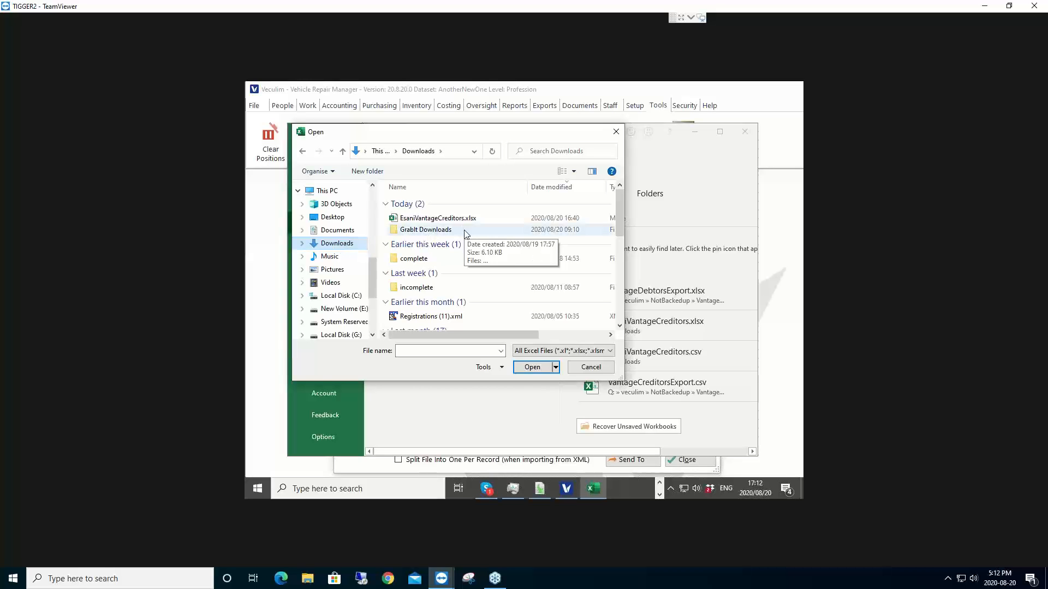
pyautogui.click(587, 350)
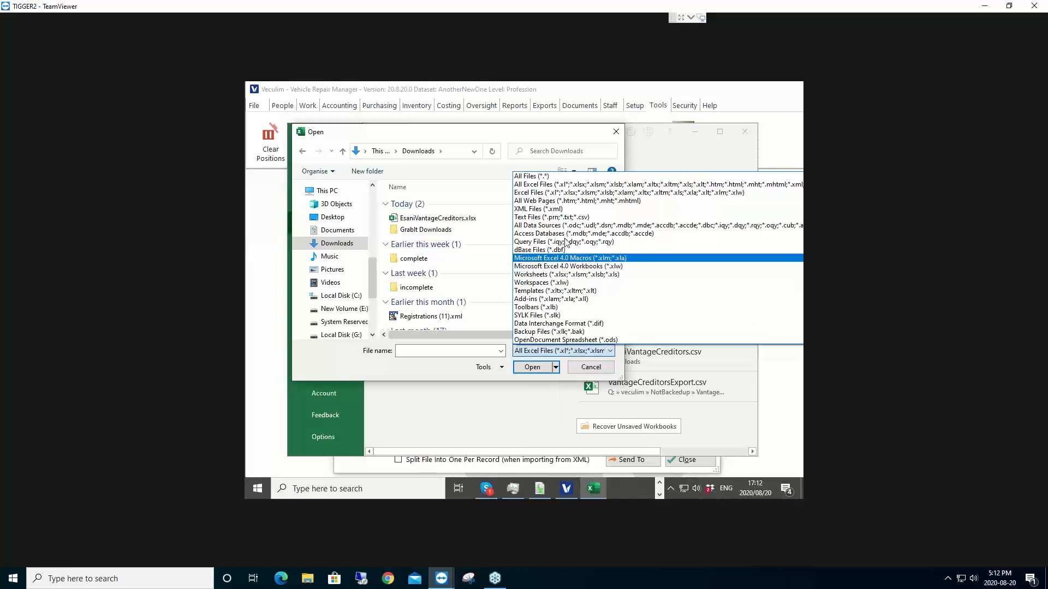
pyautogui.click(567, 220)
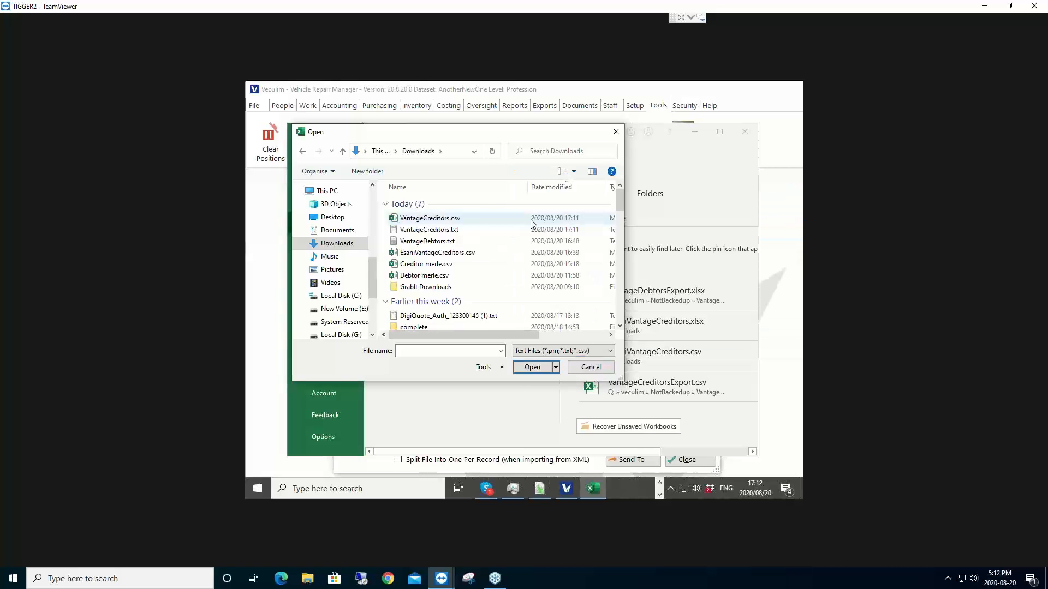
# Step: Open VantageCreditors.csv, then save it to Downloads as type Excel Workbook (*.xlsx)
pyautogui.click(448, 219)
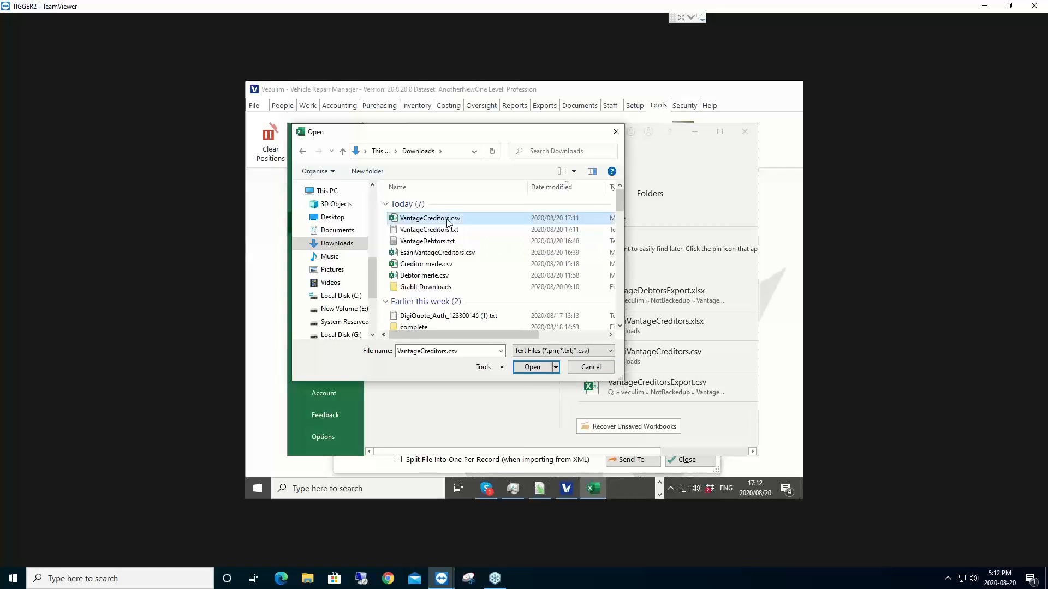
pyautogui.click(531, 366)
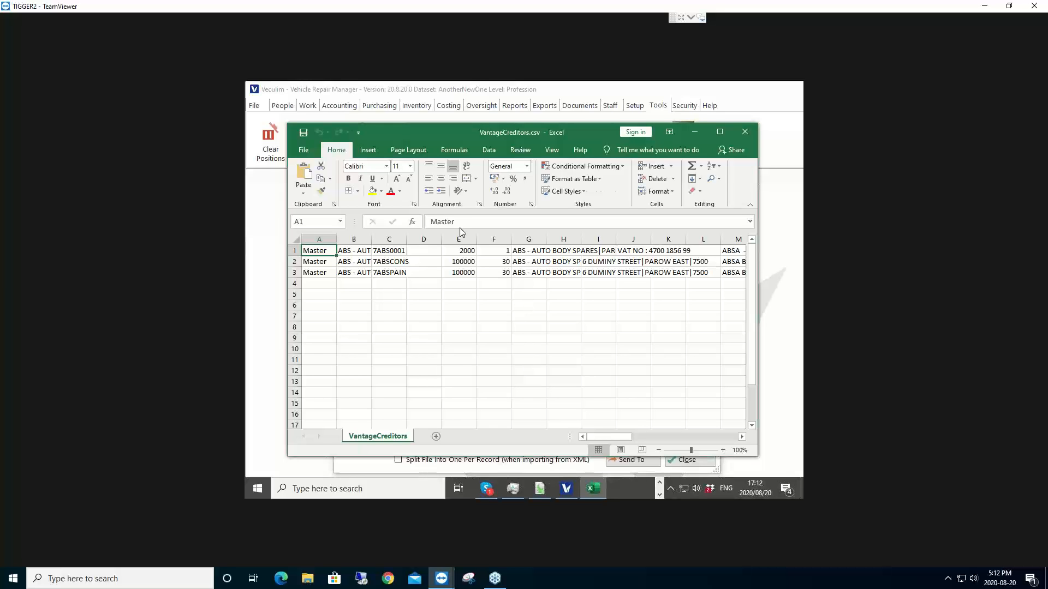
pyautogui.click(303, 149)
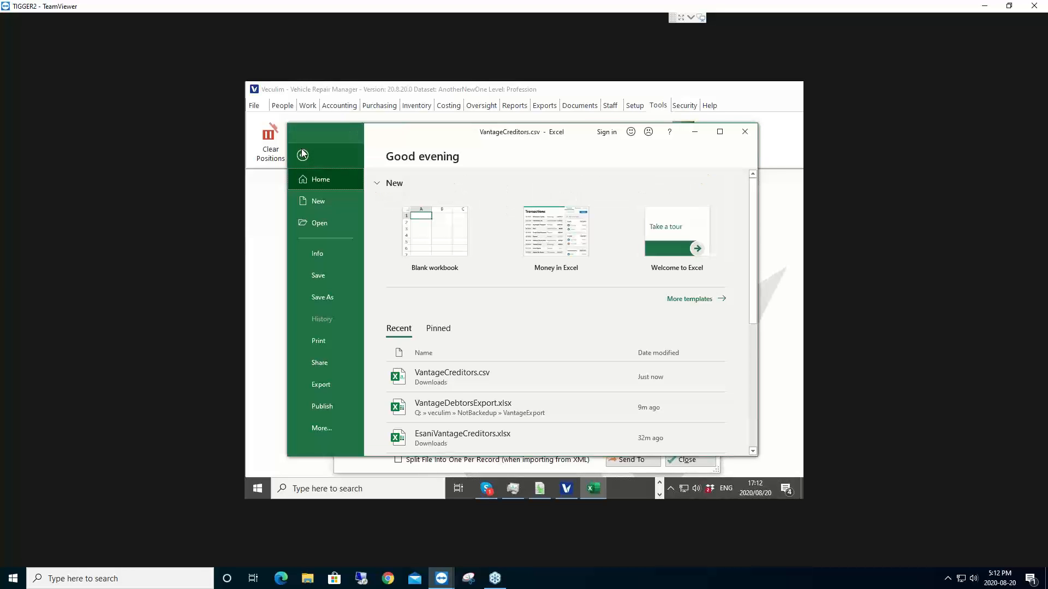
pyautogui.click(323, 298)
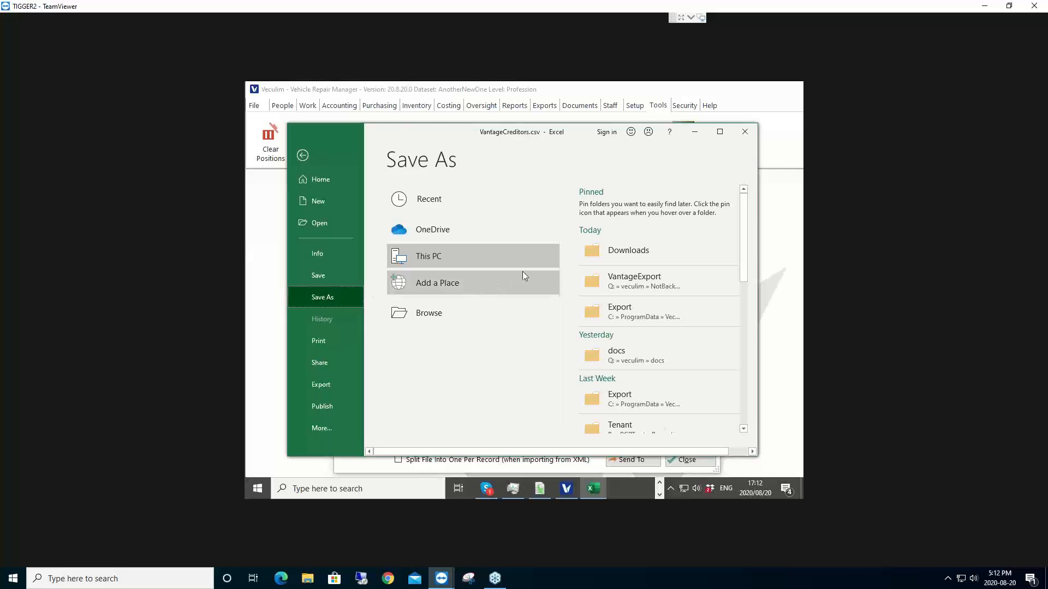
pyautogui.click(608, 251)
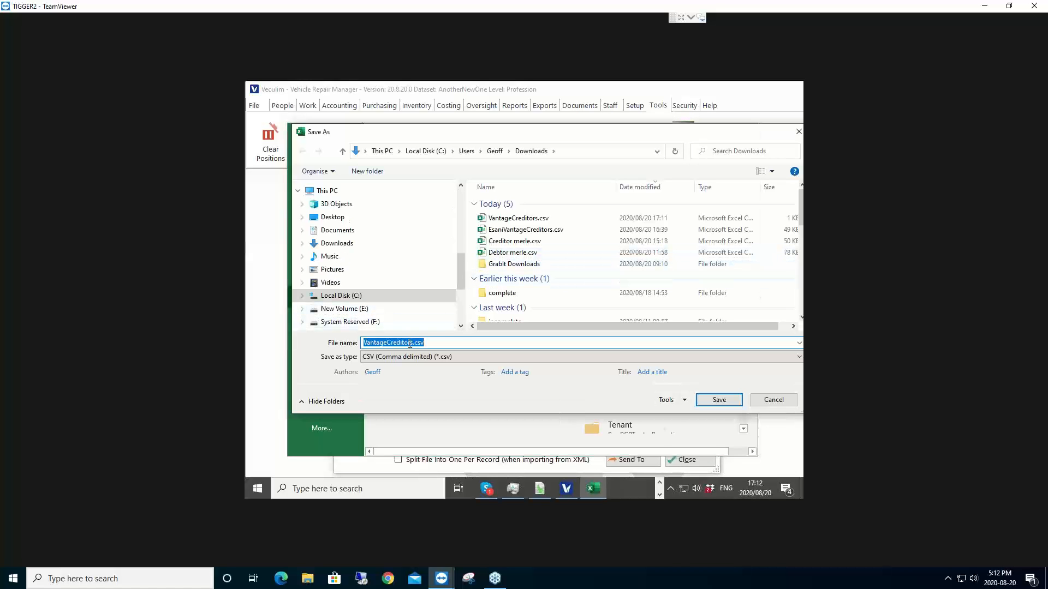
pyautogui.click(800, 357)
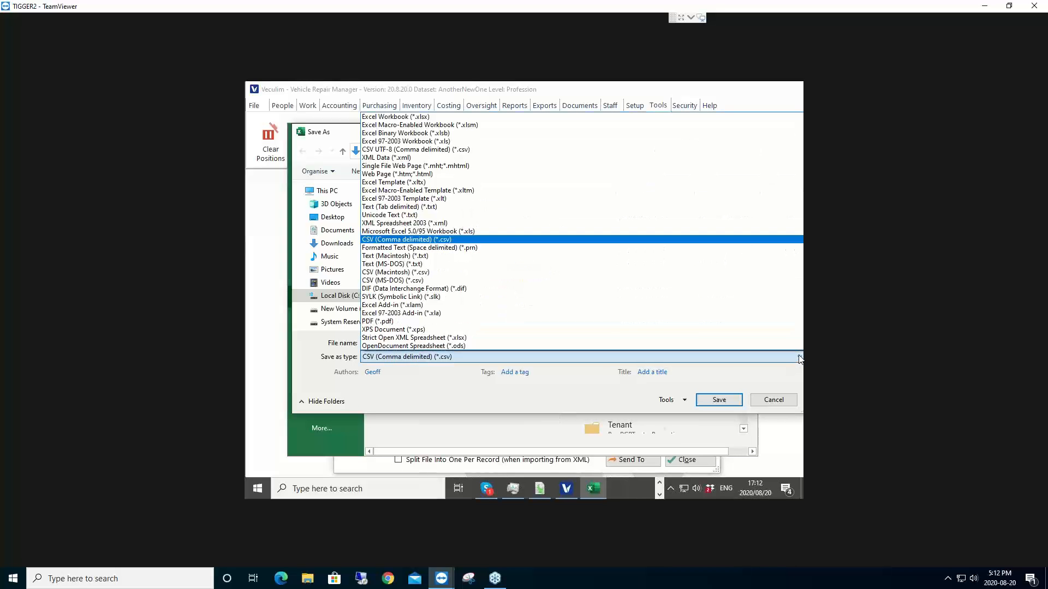
pyautogui.click(437, 117)
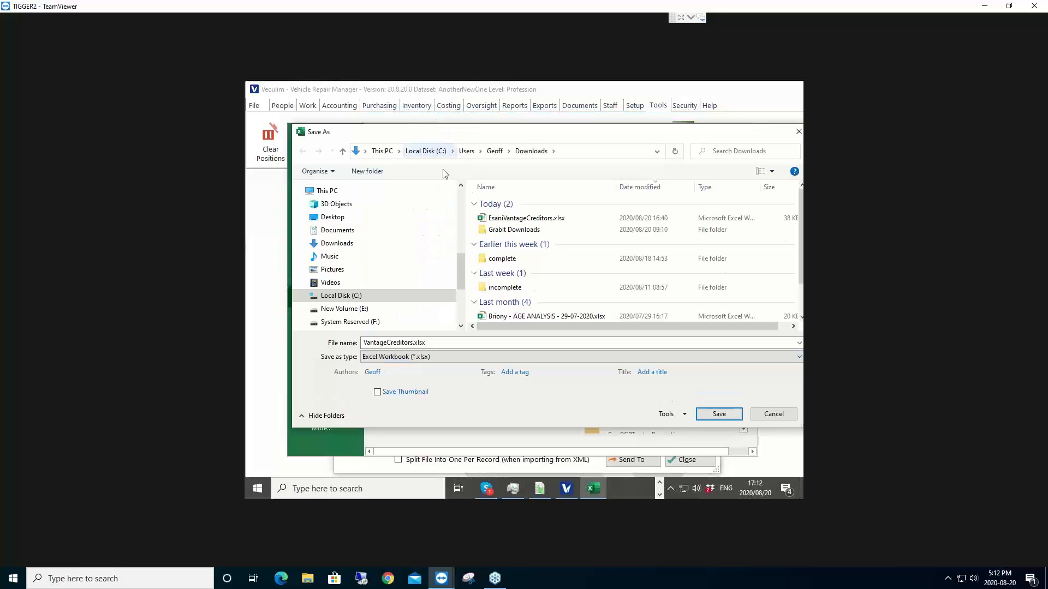
pyautogui.click(719, 414)
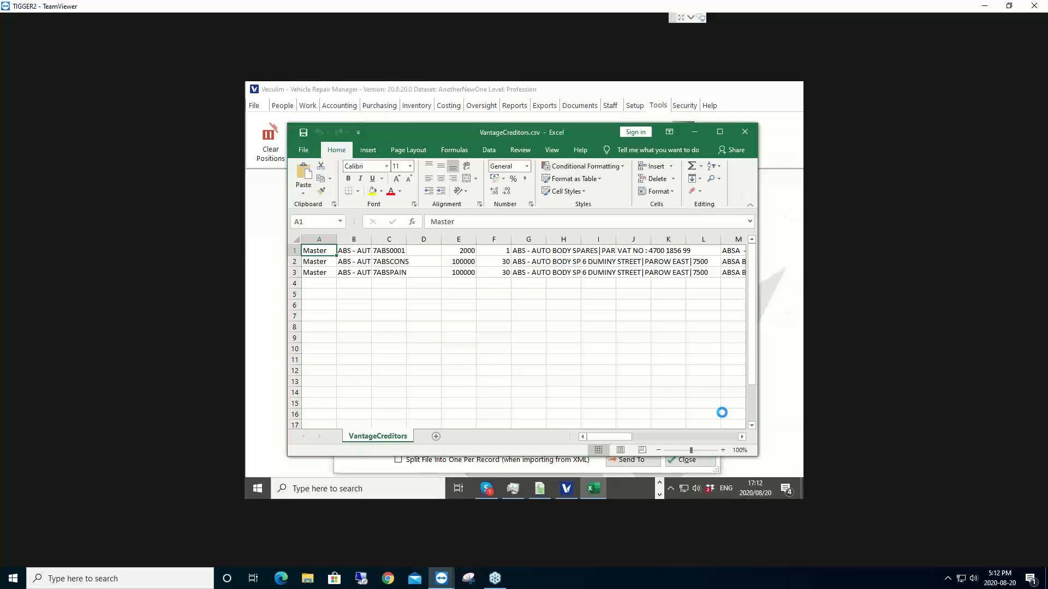
# Step: Close Excel, reopen Veculim's data file manager and check oiSavedImportMaps' record count
pyautogui.click(745, 132)
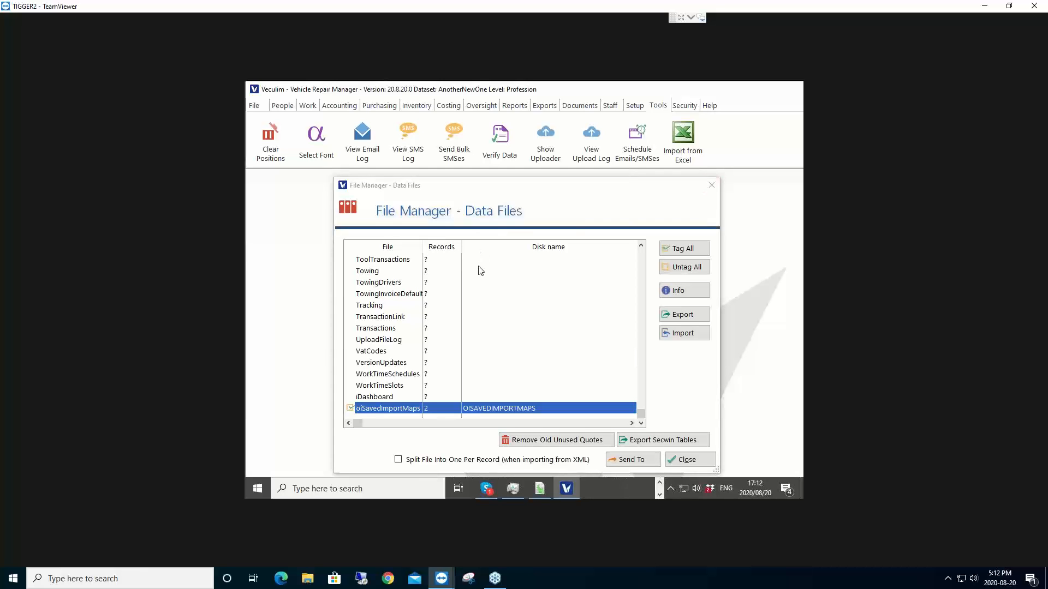
pyautogui.click(700, 461)
pyautogui.click(256, 105)
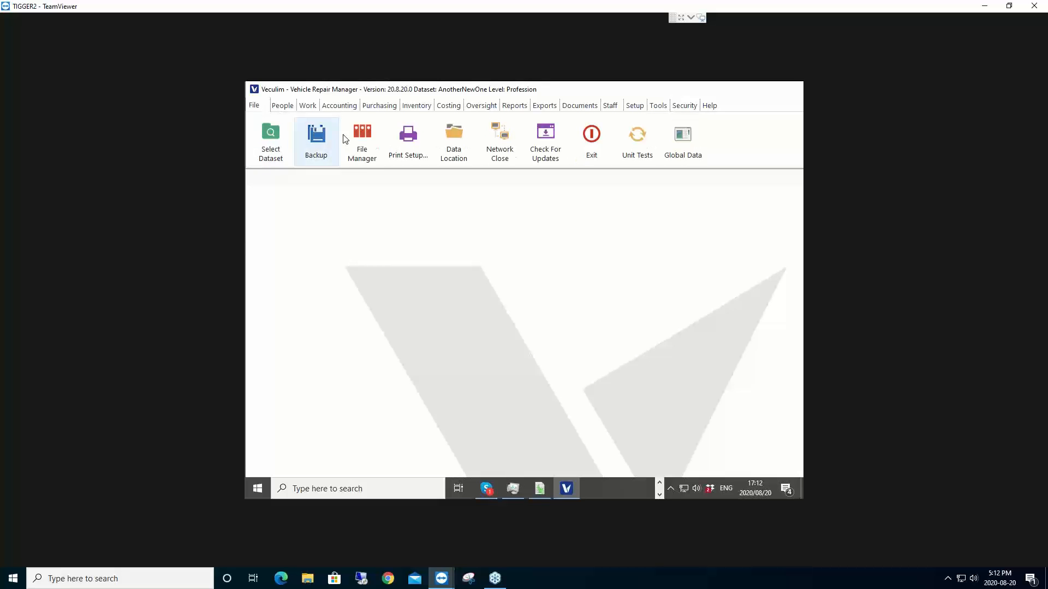
pyautogui.click(362, 138)
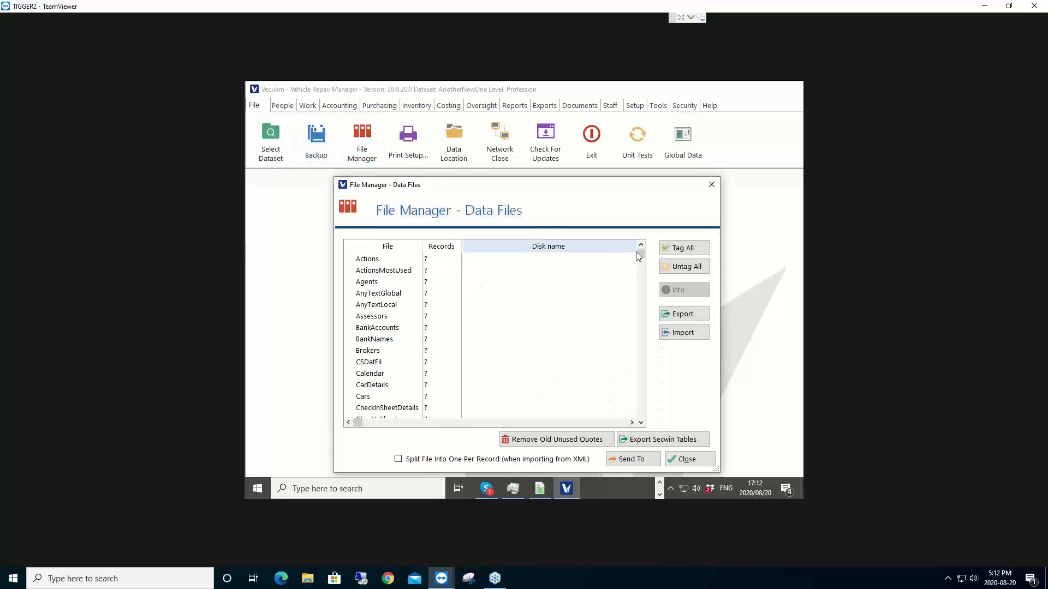
pyautogui.moveTo(640, 254); pyautogui.dragTo(637, 416)
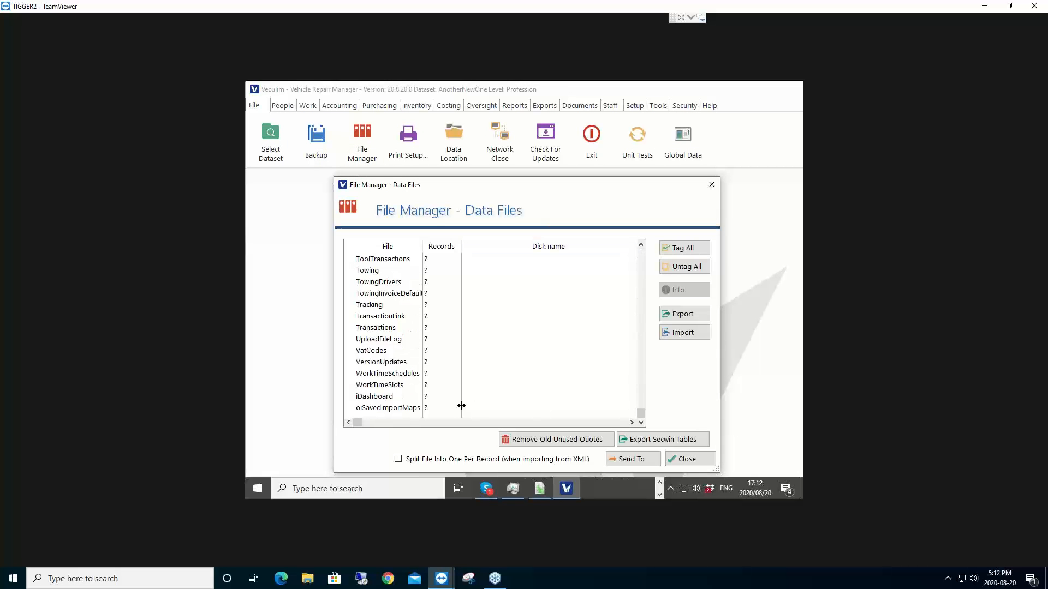
pyautogui.click(410, 411)
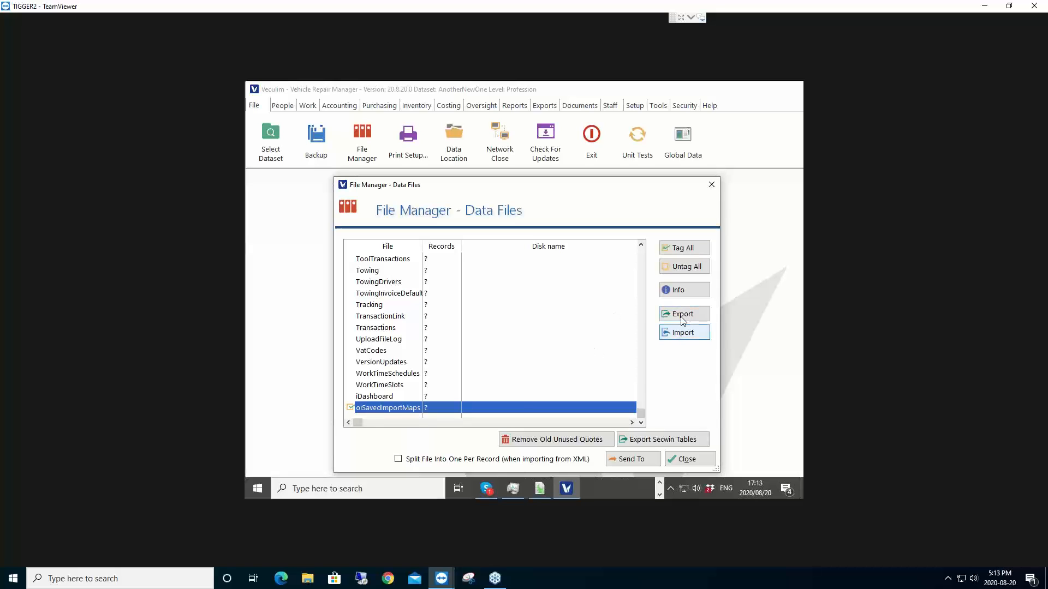
pyautogui.click(679, 290)
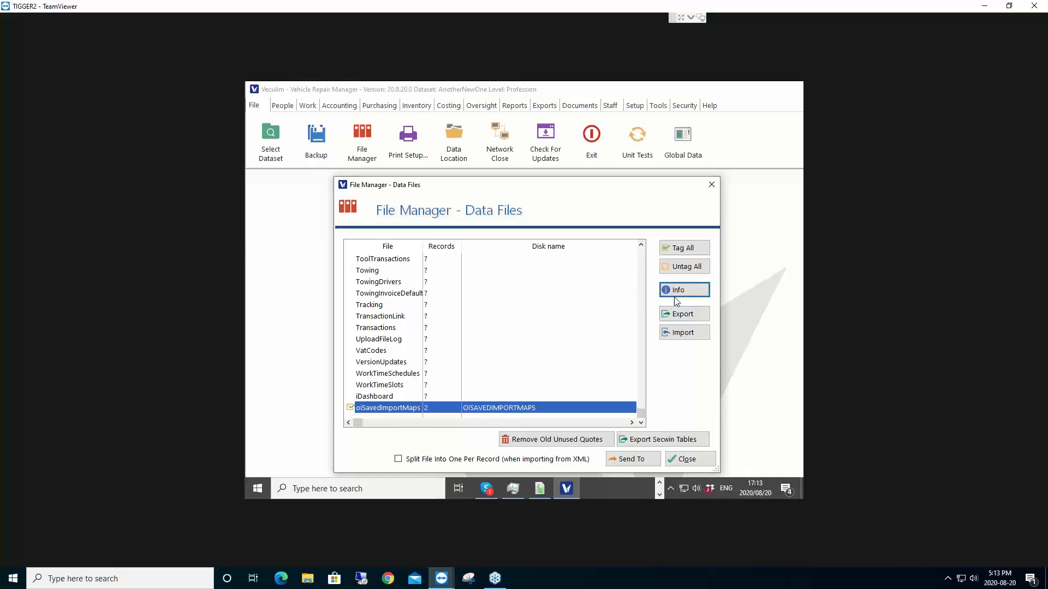
# Step: Start an XML import from the ImportData folder, cancel it, and close the data files manager
pyautogui.click(680, 335)
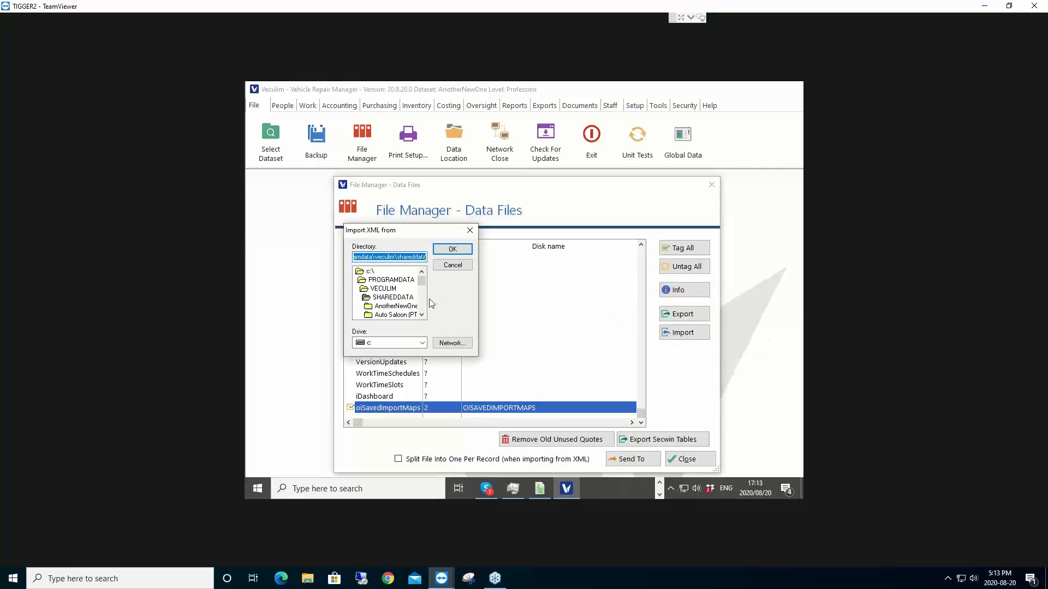
pyautogui.scroll(-3, 424, 303)
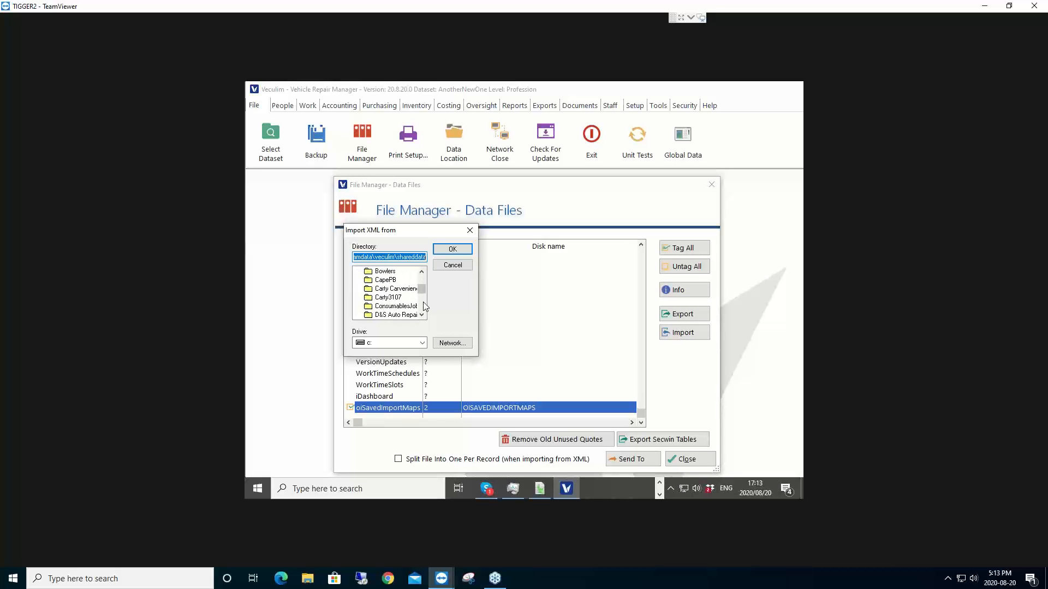
pyautogui.scroll(-2, 423, 302)
pyautogui.click(390, 316)
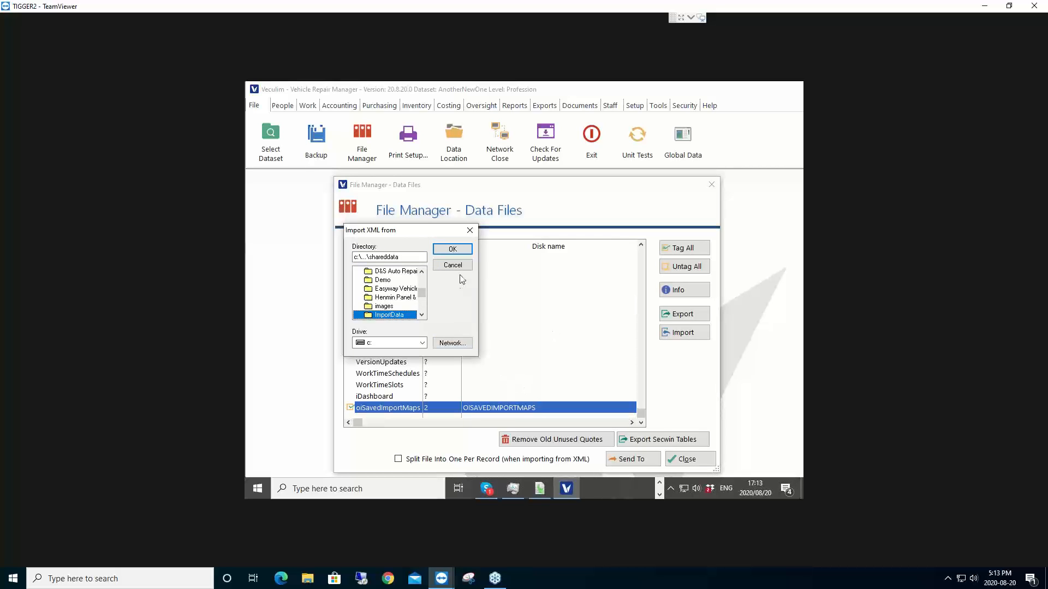
pyautogui.click(463, 265)
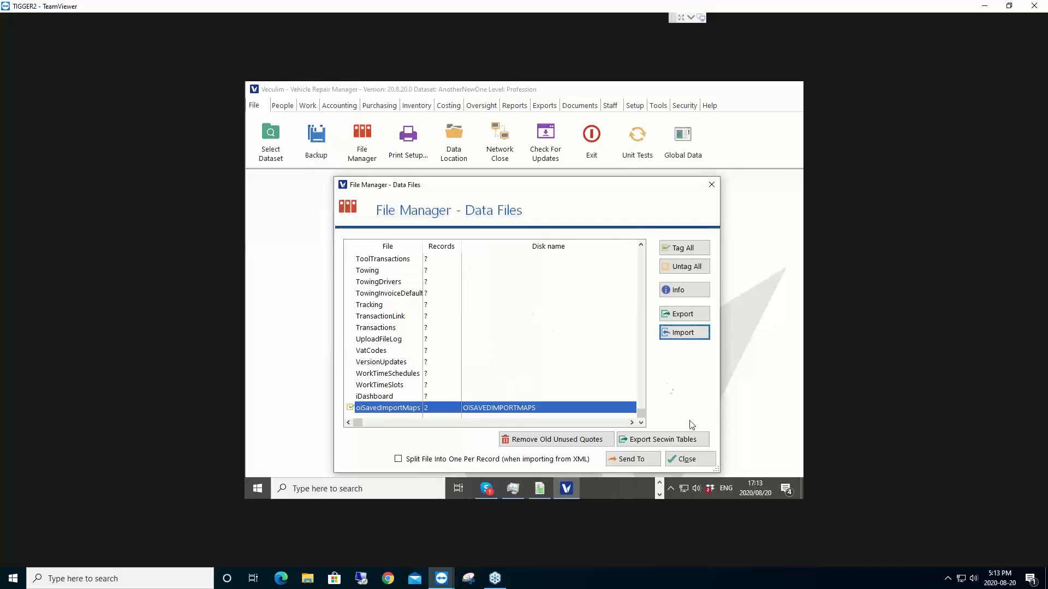
pyautogui.click(703, 459)
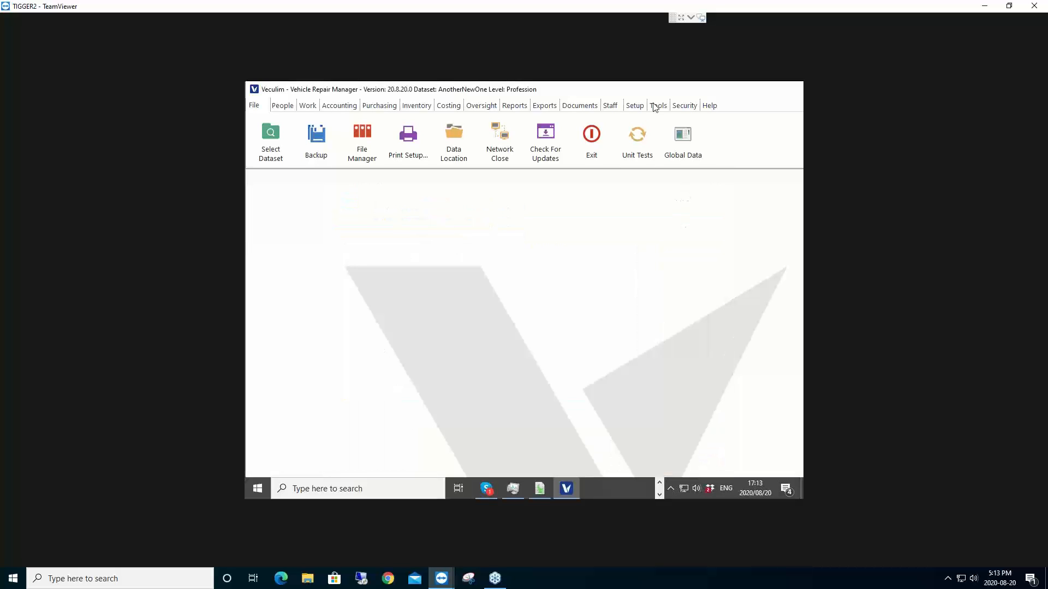
# Step: Start Tools > Import from Excel using the saved Suppliers import format
pyautogui.click(663, 110)
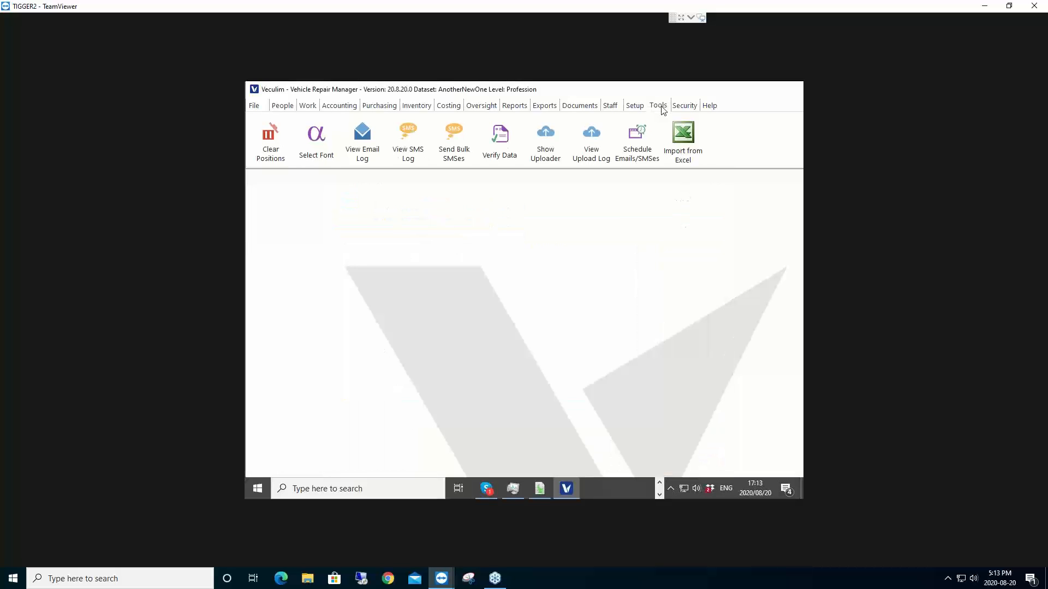
pyautogui.click(679, 149)
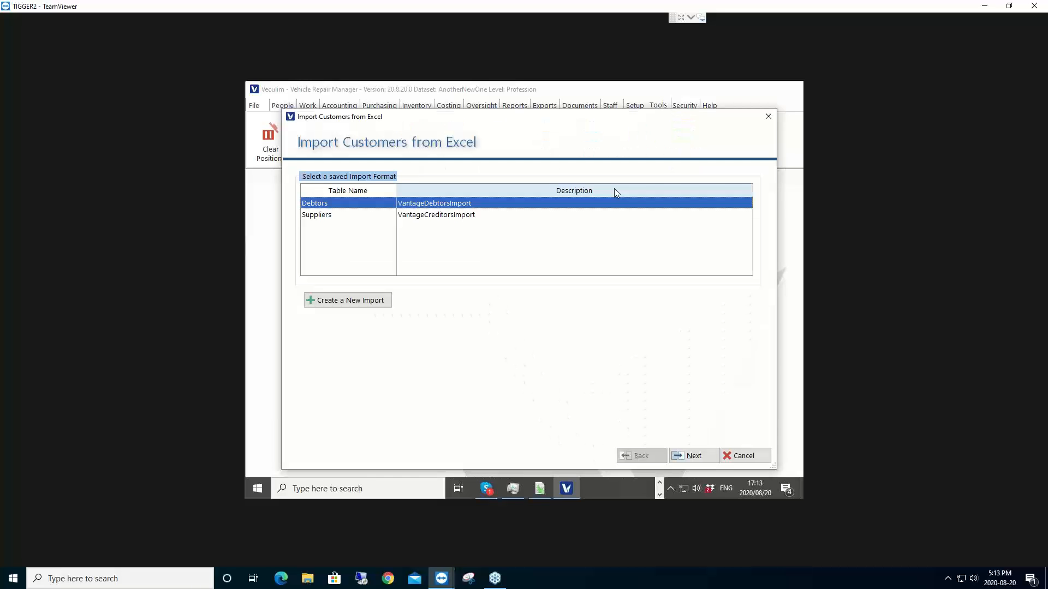
pyautogui.click(336, 219)
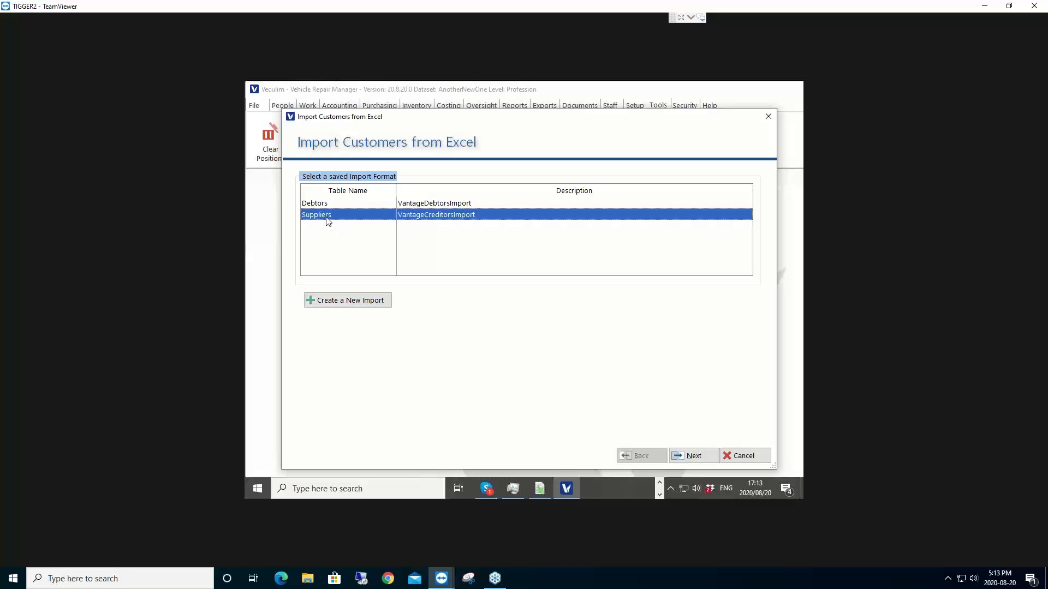
pyautogui.click(689, 456)
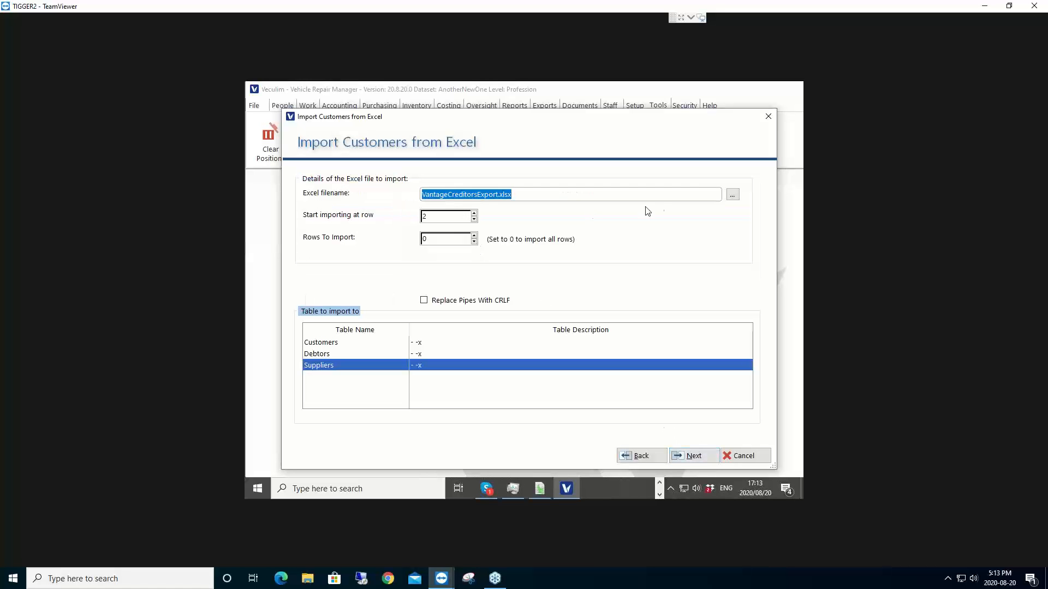
# Step: Pick Downloads\VantageCreditors.xlsx, start at row 1, and enable Replace Pipes With CRLF
pyautogui.click(732, 196)
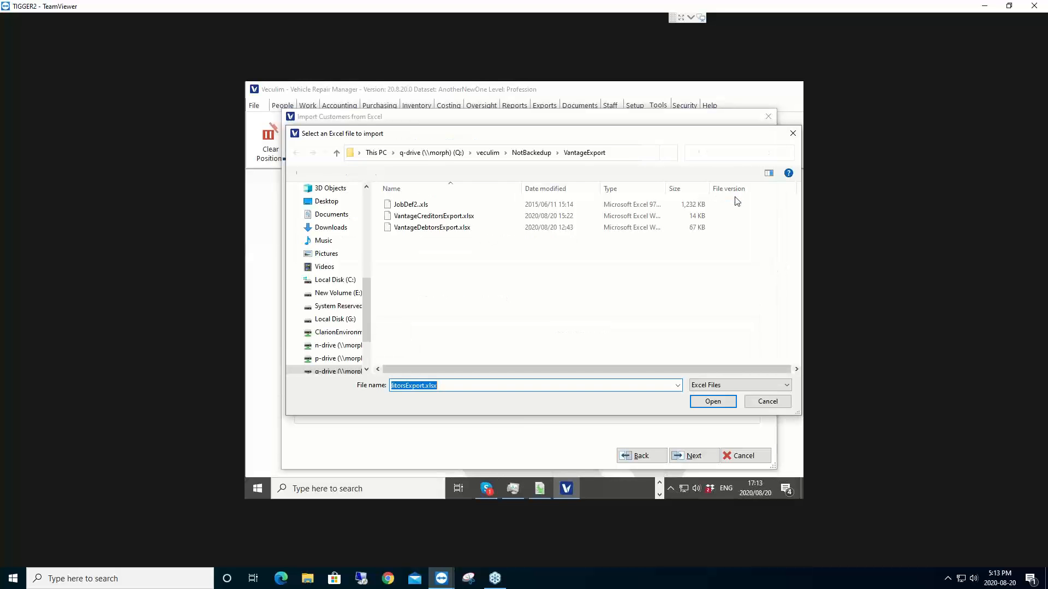
pyautogui.click(338, 230)
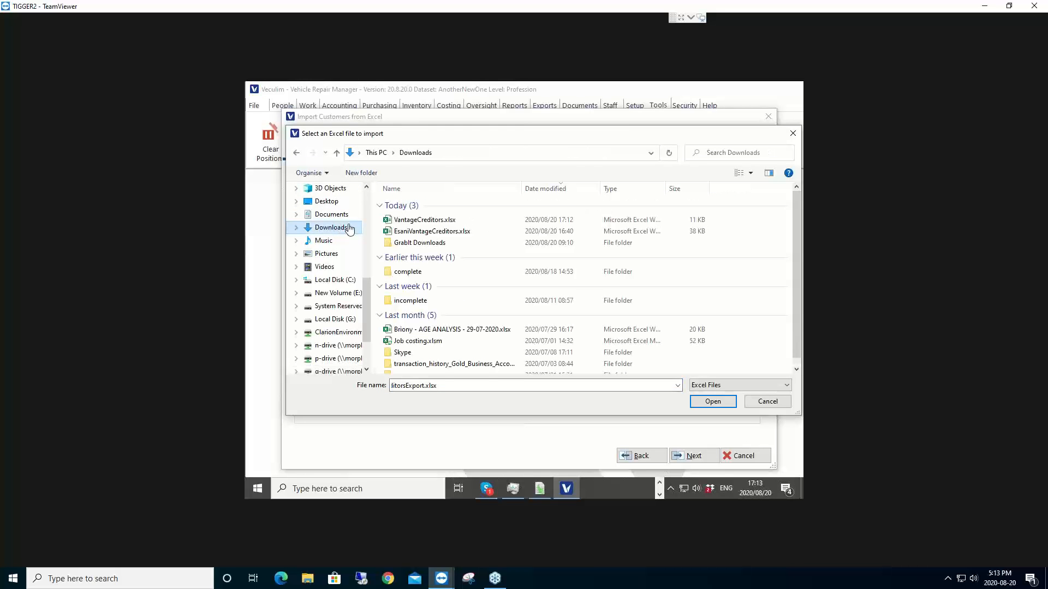
pyautogui.doubleClick(420, 220)
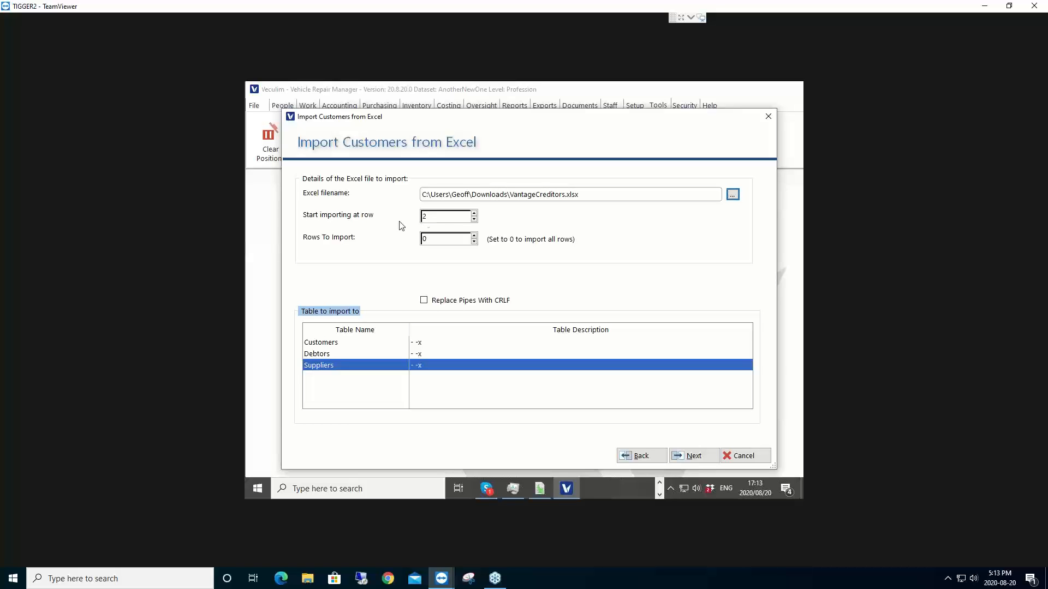
pyautogui.click(475, 220)
pyautogui.click(425, 301)
# Step: Check the POSTALADDRESS column mapping, import without saving the format, and close the Done! page
pyautogui.click(697, 460)
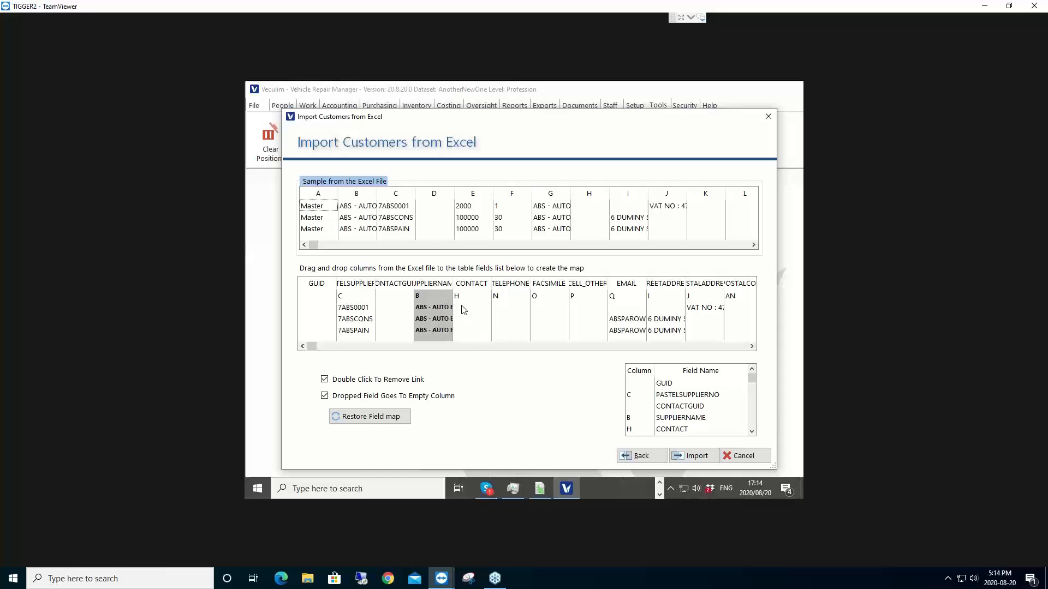
pyautogui.moveTo(463, 310); pyautogui.dragTo(725, 309)
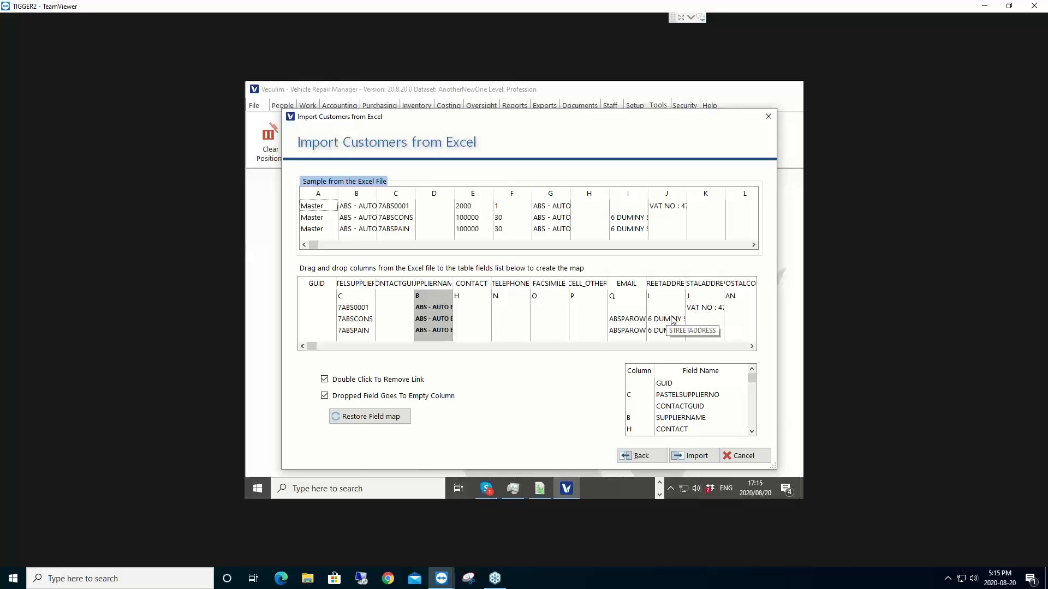
pyautogui.click(698, 309)
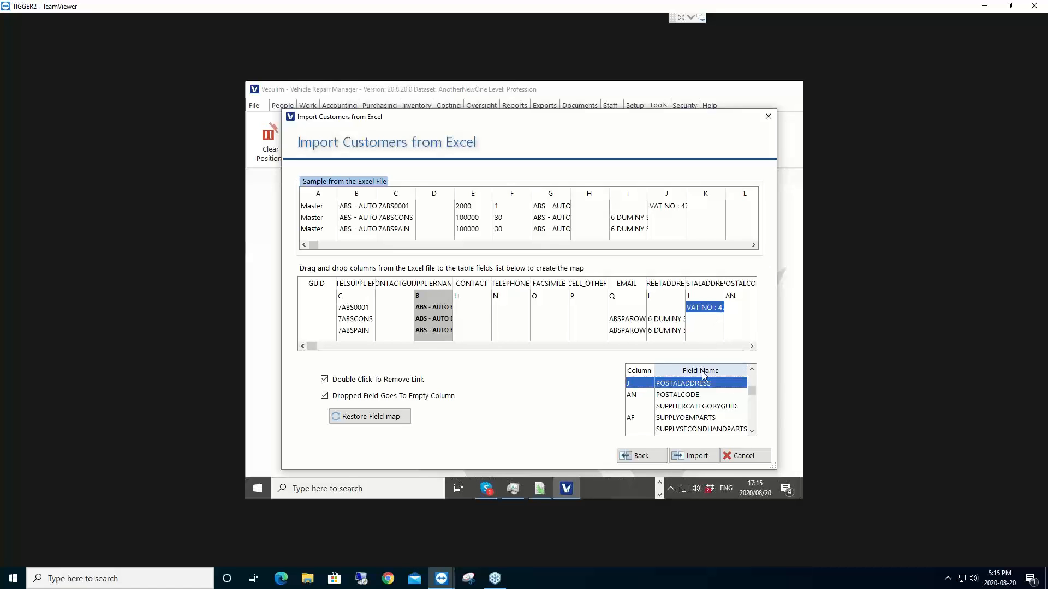
pyautogui.click(703, 460)
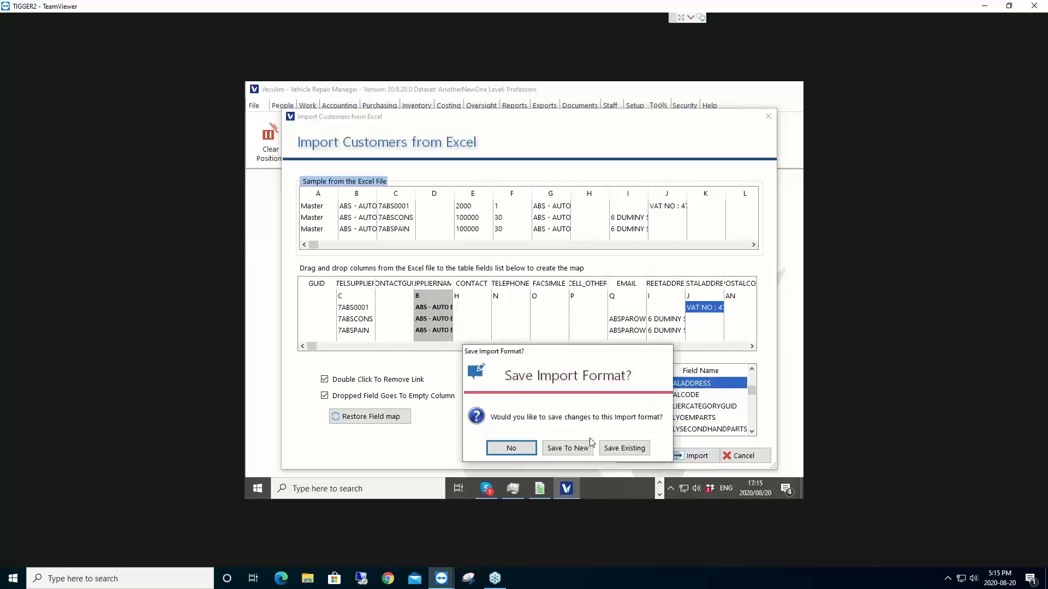
pyautogui.click(521, 453)
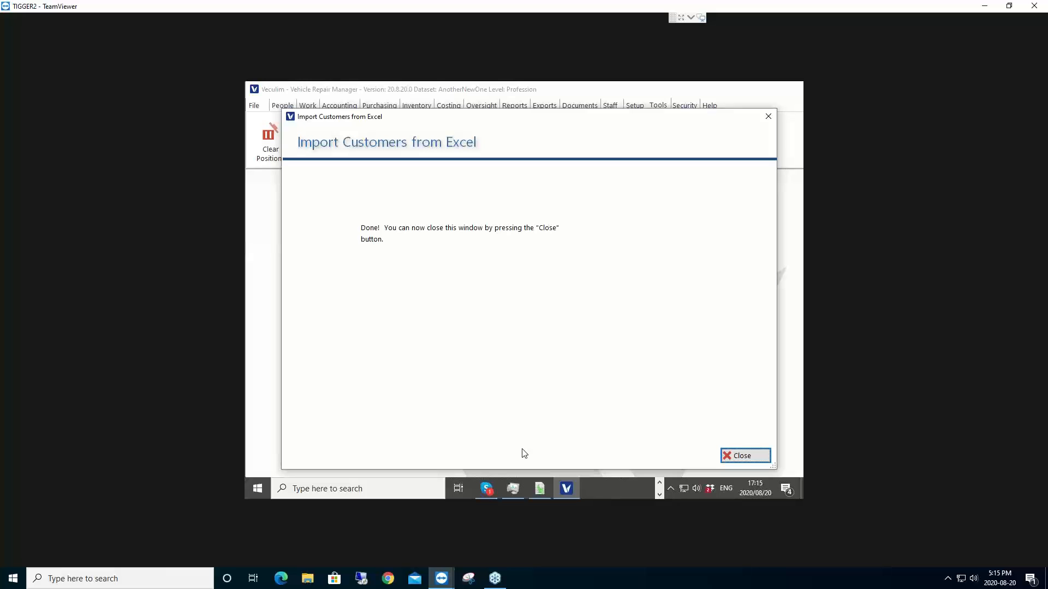
pyautogui.click(747, 458)
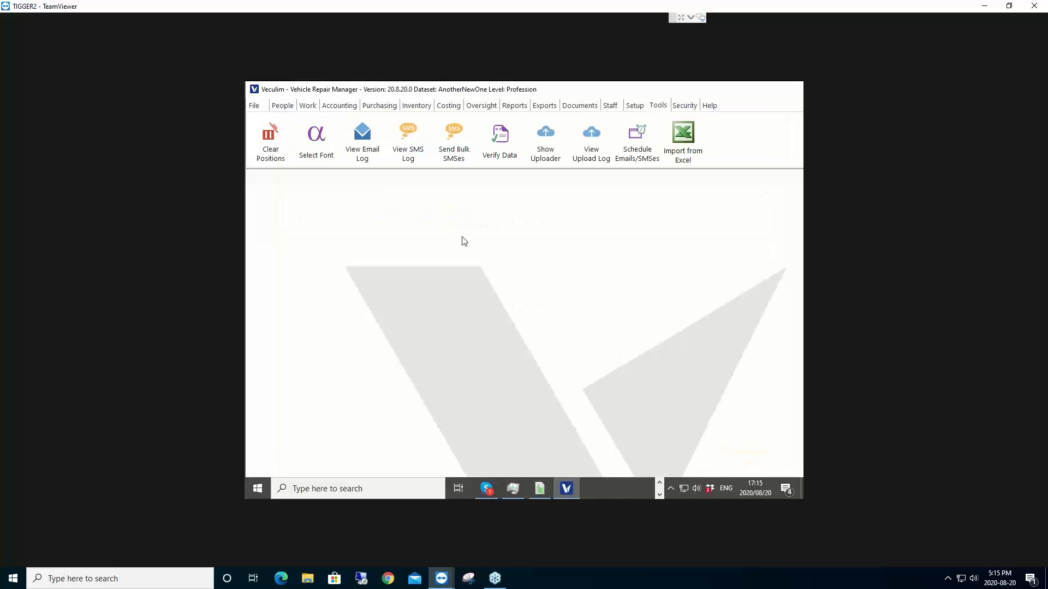
# Step: Open Purchasing > Suppliers and inspect the three ABS – AUTO BODY SPARES records' columns
pyautogui.click(376, 106)
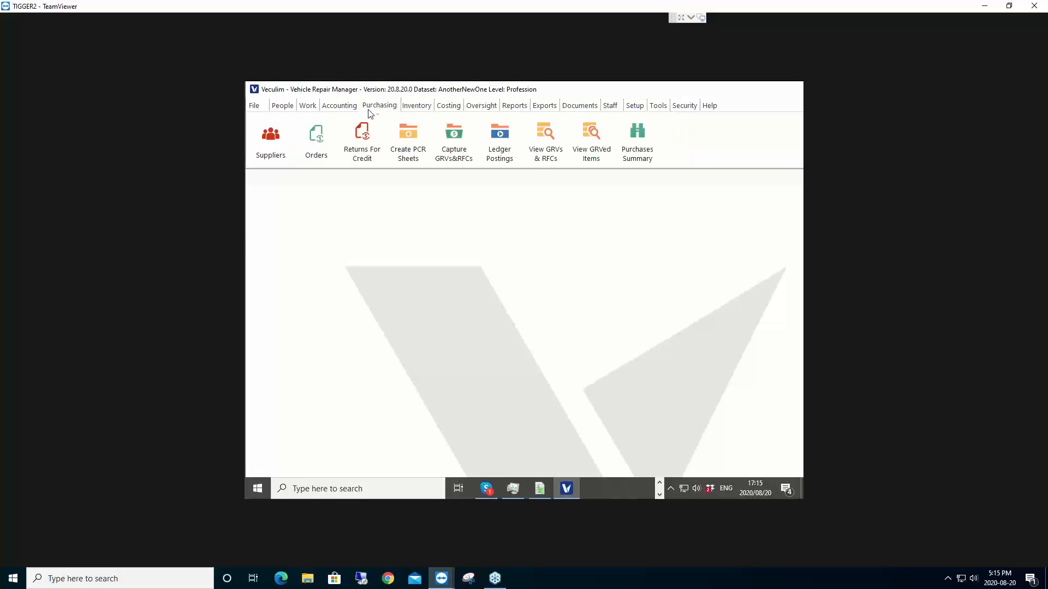
pyautogui.click(276, 146)
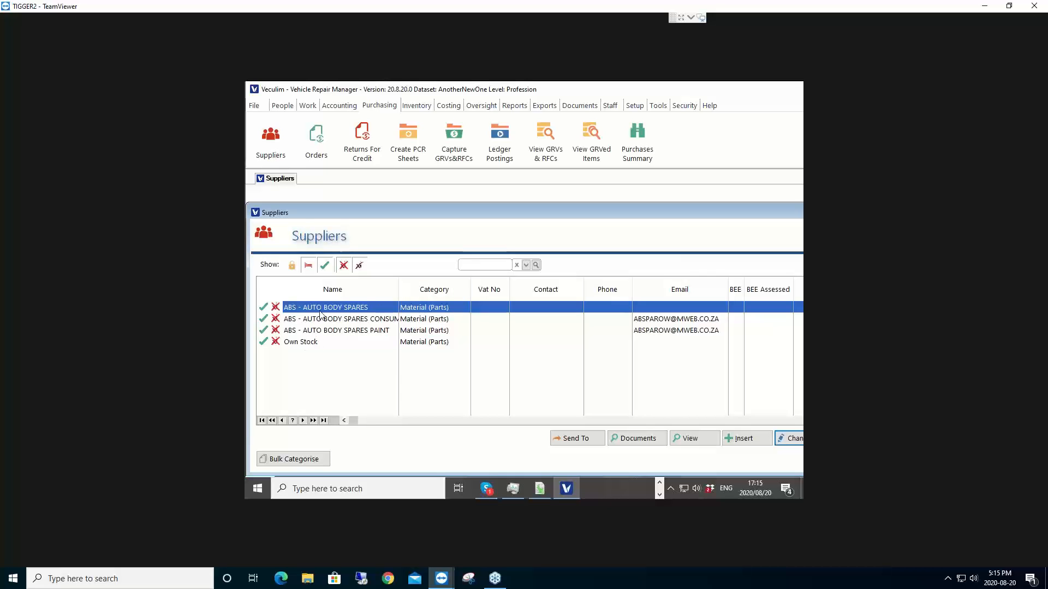
pyautogui.click(328, 319)
pyautogui.click(330, 330)
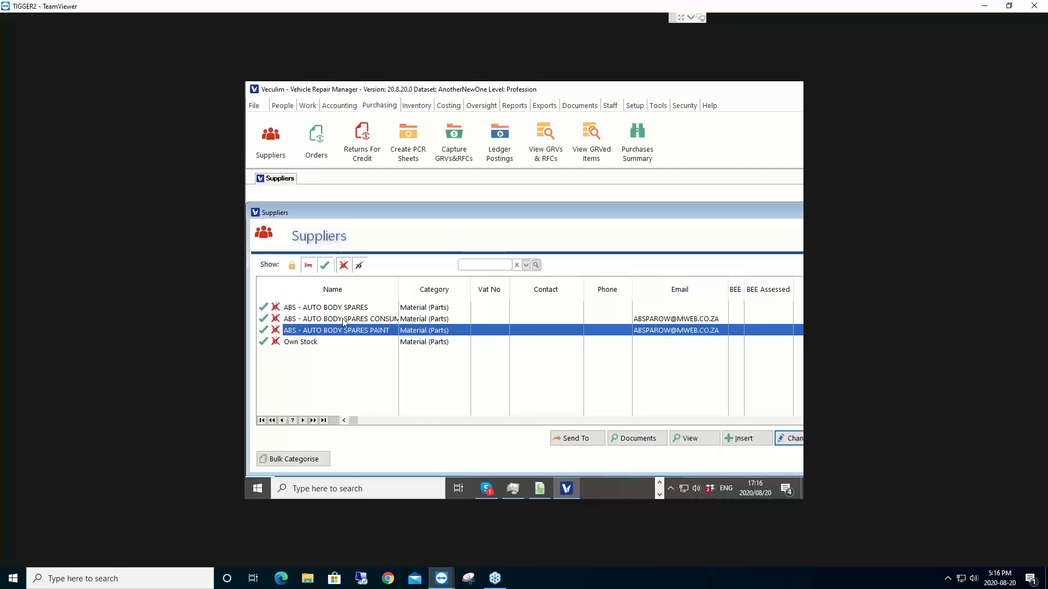
pyautogui.click(344, 308)
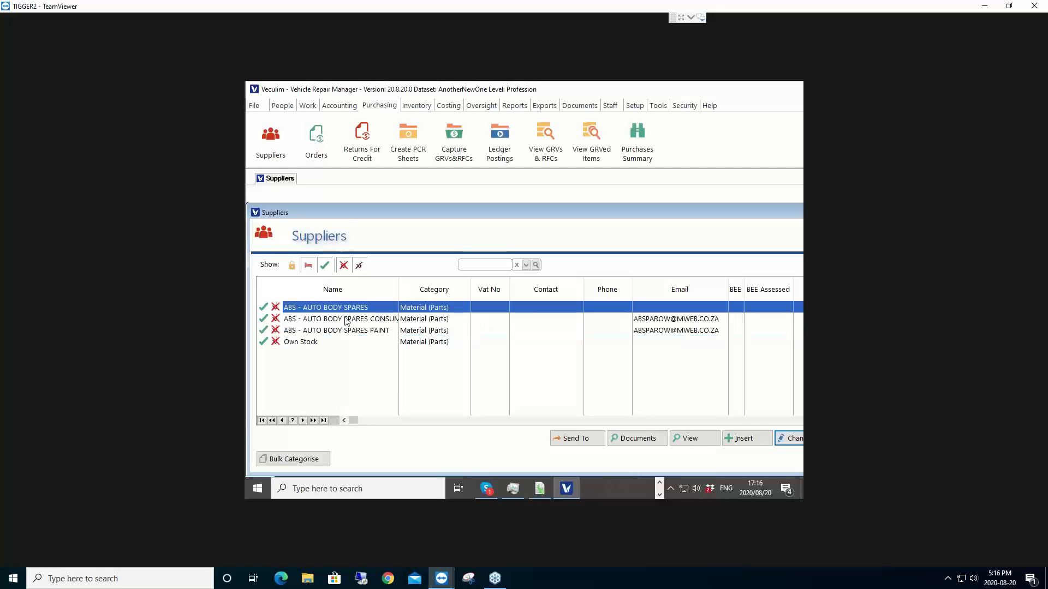
pyautogui.click(346, 321)
pyautogui.click(347, 331)
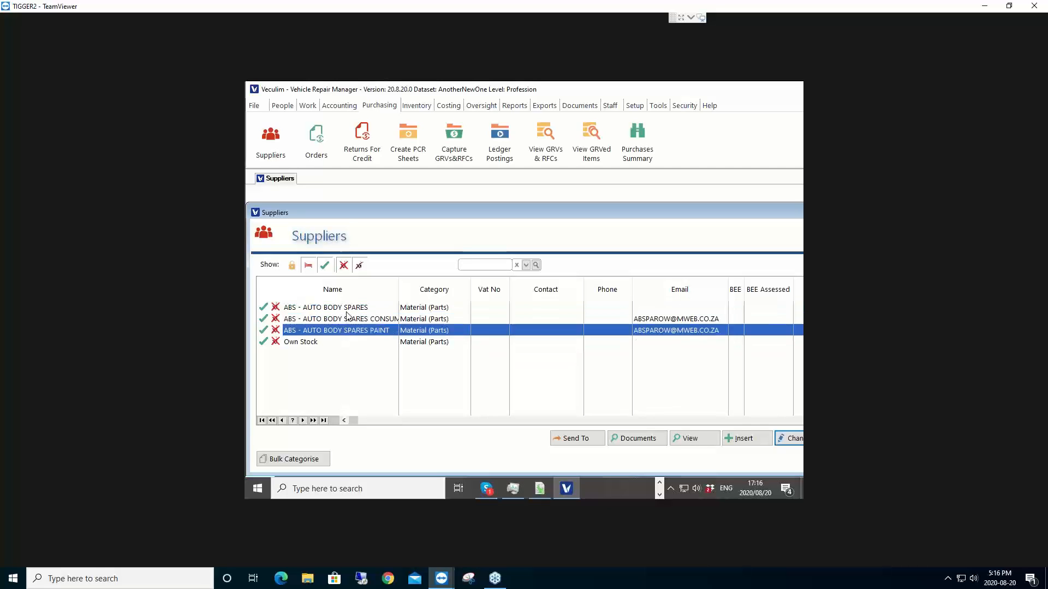
pyautogui.click(348, 309)
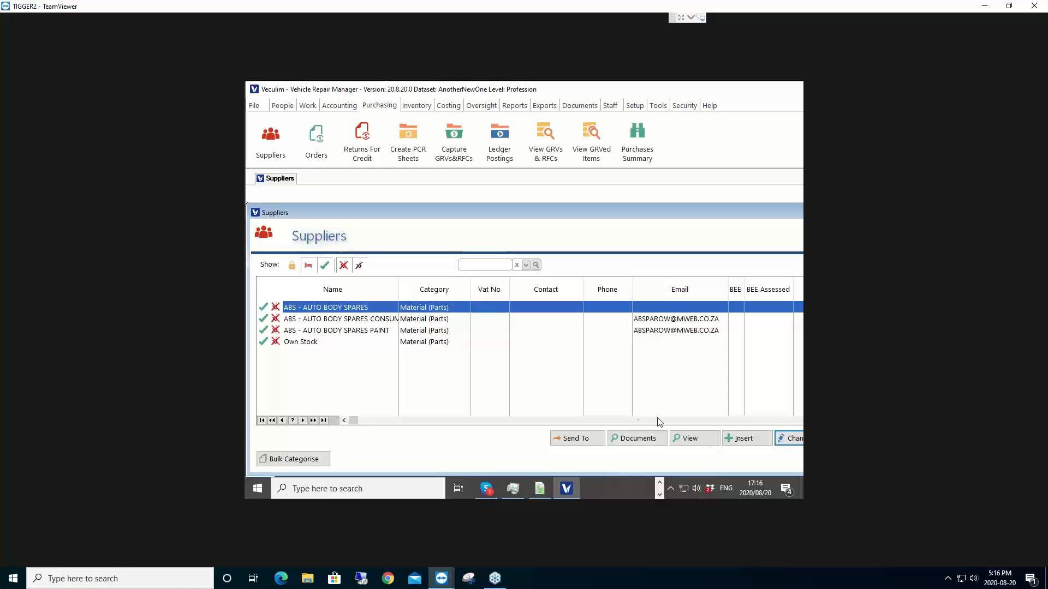
pyautogui.hscroll(2, 660, 423)
pyautogui.hscroll(2, 660, 421)
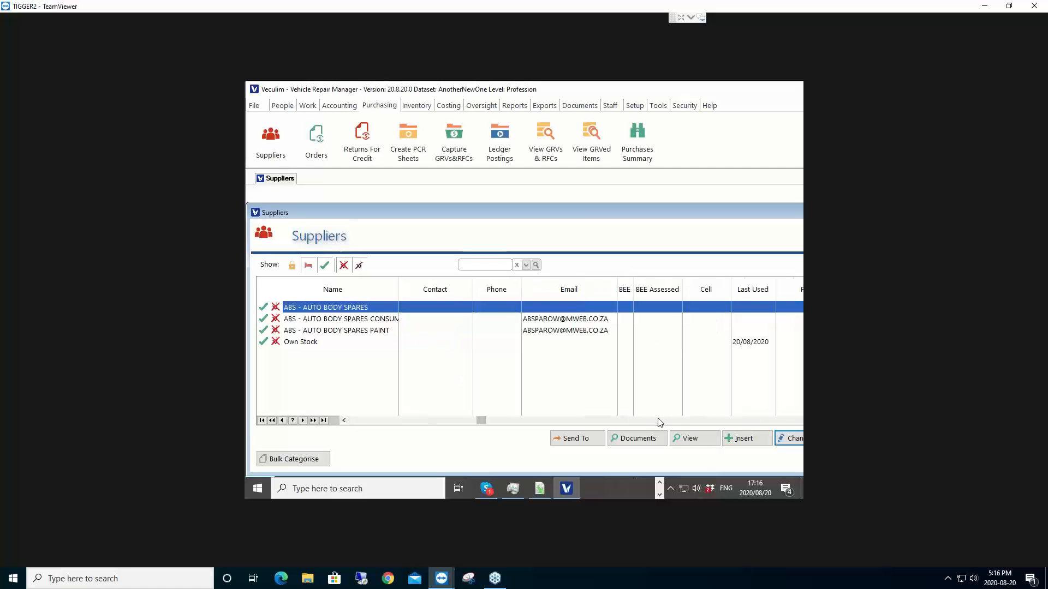
pyautogui.hscroll(3, 659, 422)
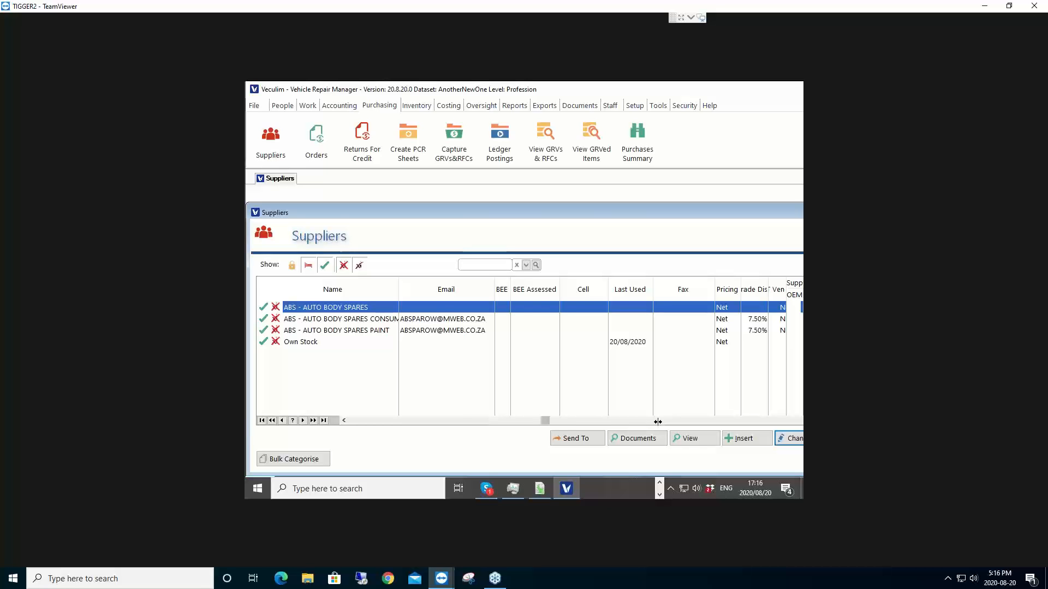